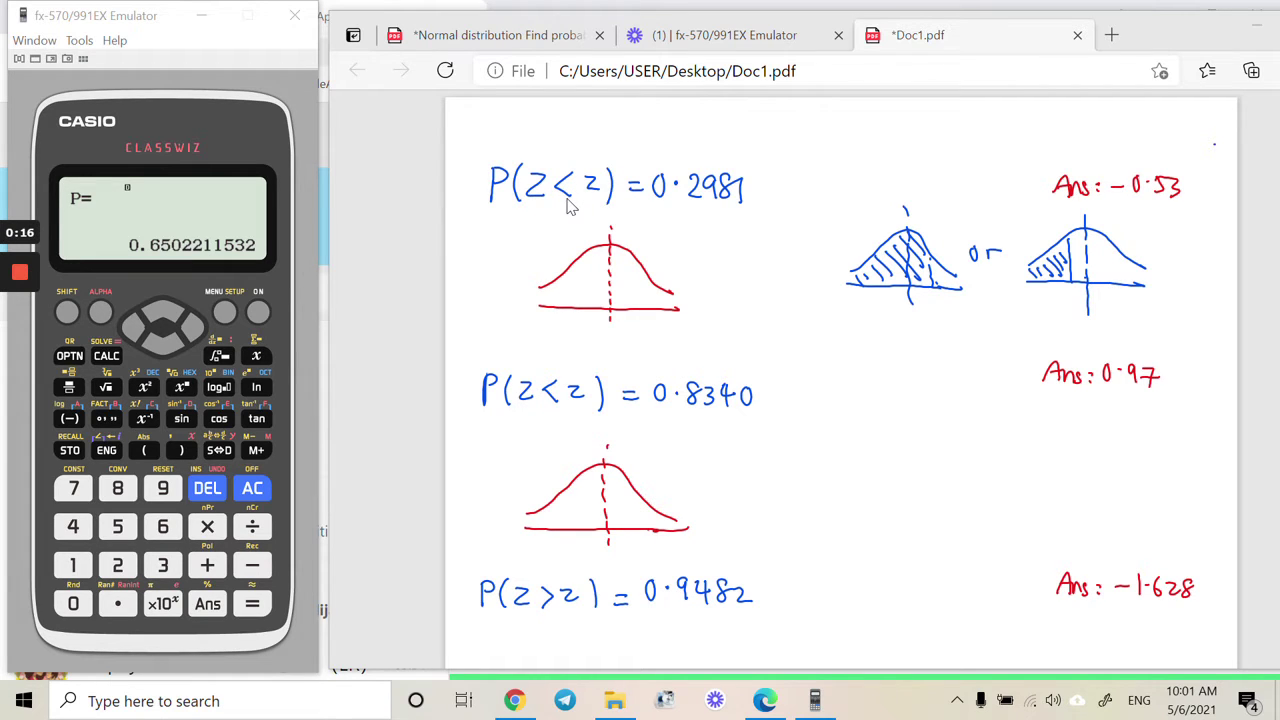
# Step: In blue ink, mark the small z and underline 0.2981 in the first problem
pyautogui.moveTo(716, 173)
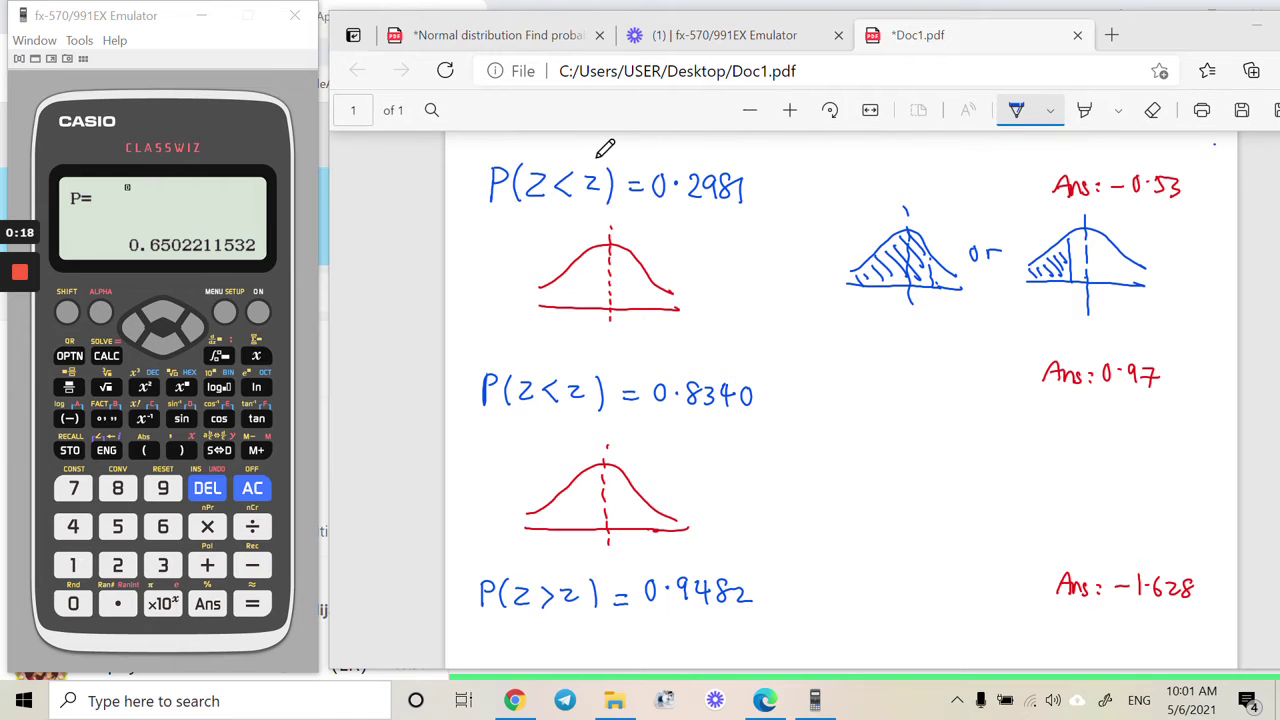
pyautogui.moveTo(589, 162); pyautogui.dragTo(598, 150)
pyautogui.moveTo(653, 213); pyautogui.dragTo(752, 212)
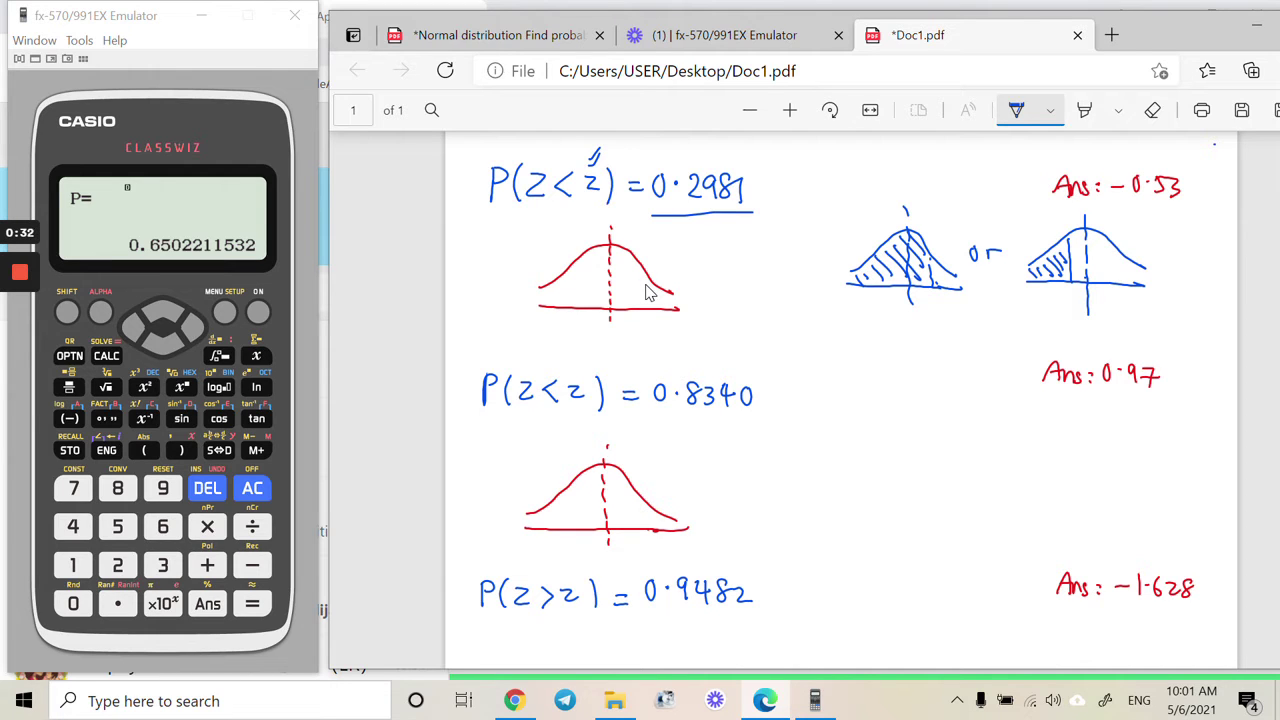
pyautogui.moveTo(746, 172); pyautogui.dragTo(723, 158)
# Step: Change the Draw pen's ink colour to green
pyautogui.click(1050, 110)
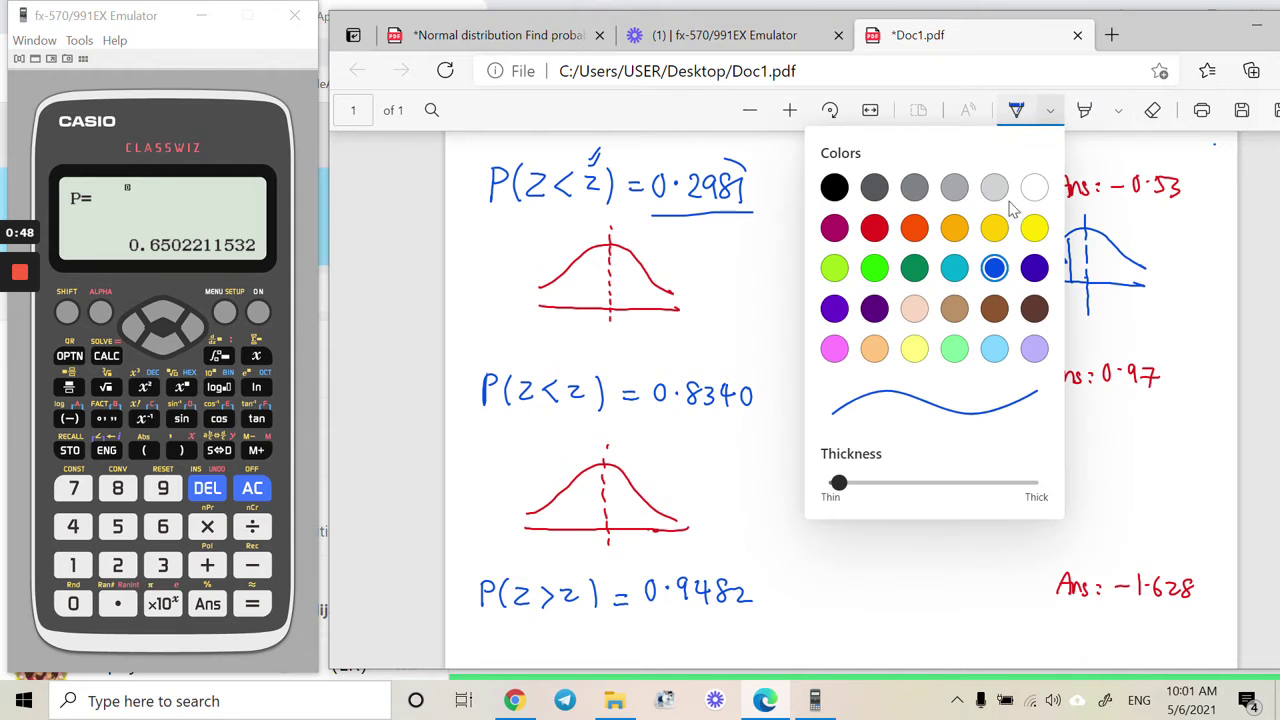
pyautogui.click(914, 228)
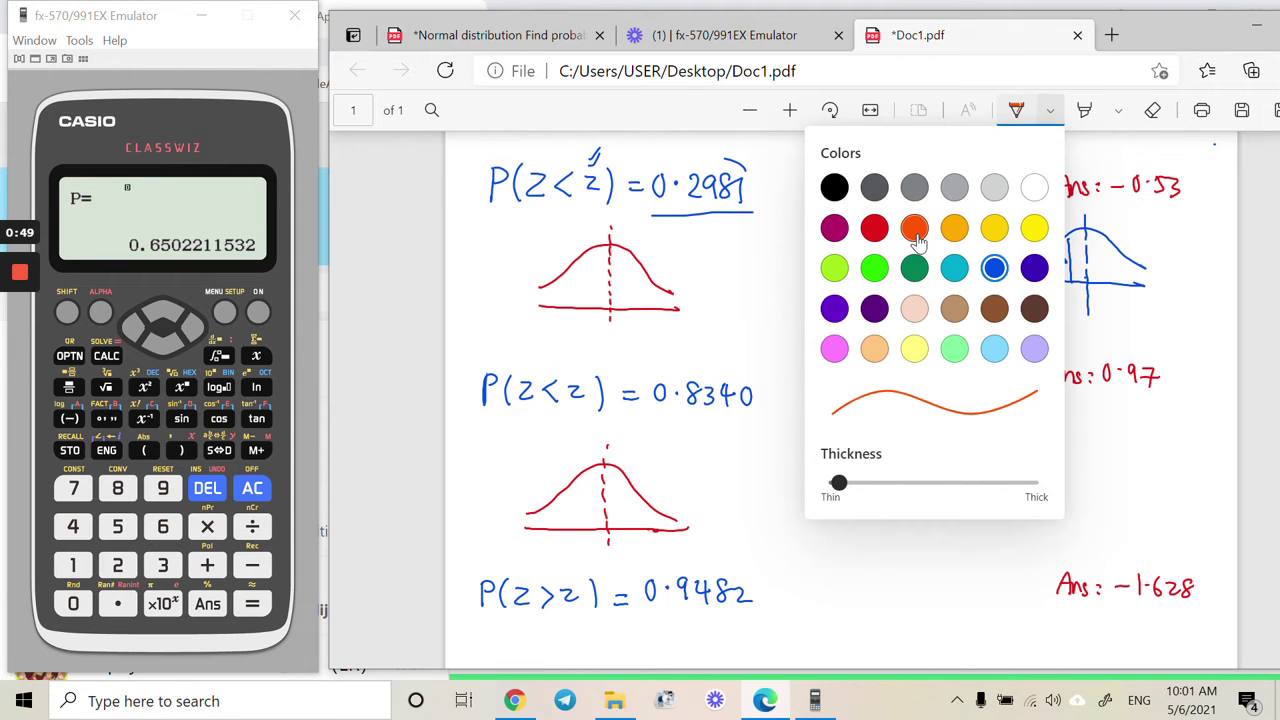
pyautogui.click(874, 268)
pyautogui.click(780, 180)
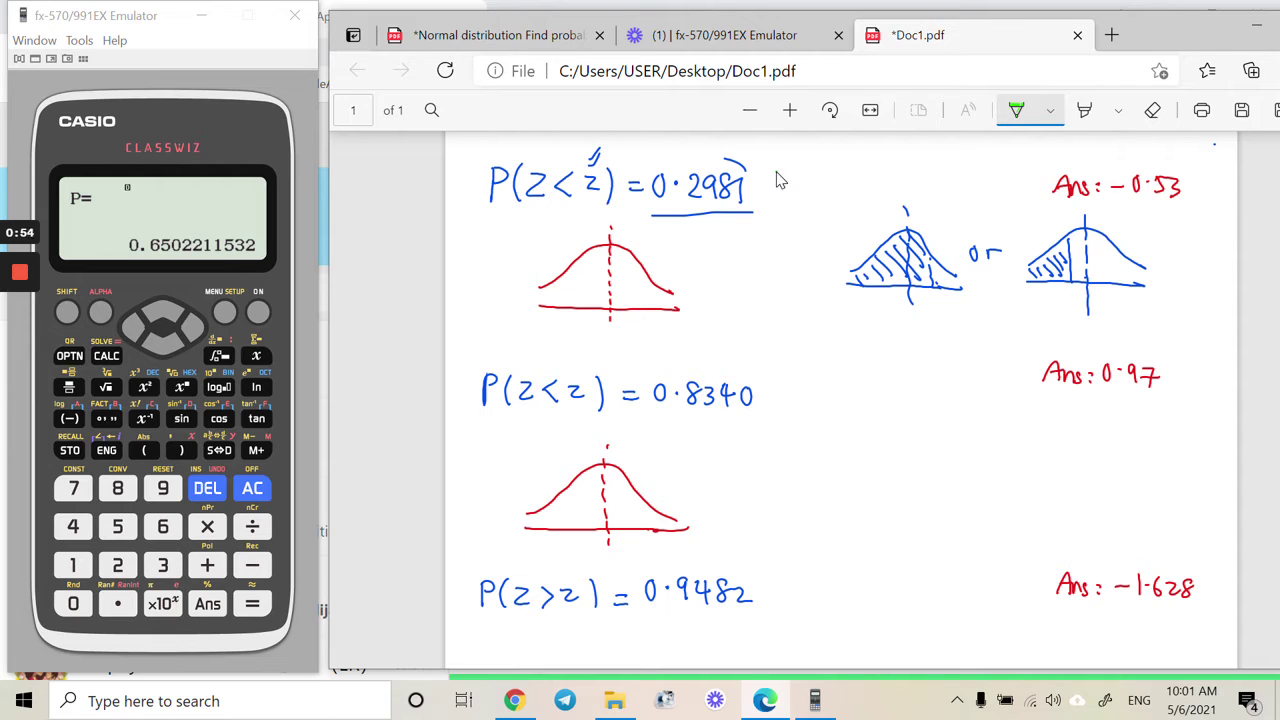
# Step: Trace the less-than sign, shade the first curve's left tail, and label it 0·2981
pyautogui.moveTo(576, 171); pyautogui.dragTo(572, 196)
pyautogui.moveTo(558, 209); pyautogui.dragTo(576, 209)
pyautogui.moveTo(585, 254)
pyautogui.mouseDown()
pyautogui.moveTo(584, 312)
pyautogui.moveTo(562, 286)
pyautogui.mouseUp()
pyautogui.moveTo(538, 304)
pyautogui.mouseDown()
pyautogui.moveTo(585, 328)
pyautogui.moveTo(573, 281)
pyautogui.mouseUp()
pyautogui.moveTo(494, 229); pyautogui.dragTo(524, 243)
pyautogui.click(503, 238)
pyautogui.moveTo(540, 226); pyautogui.dragTo(550, 247)
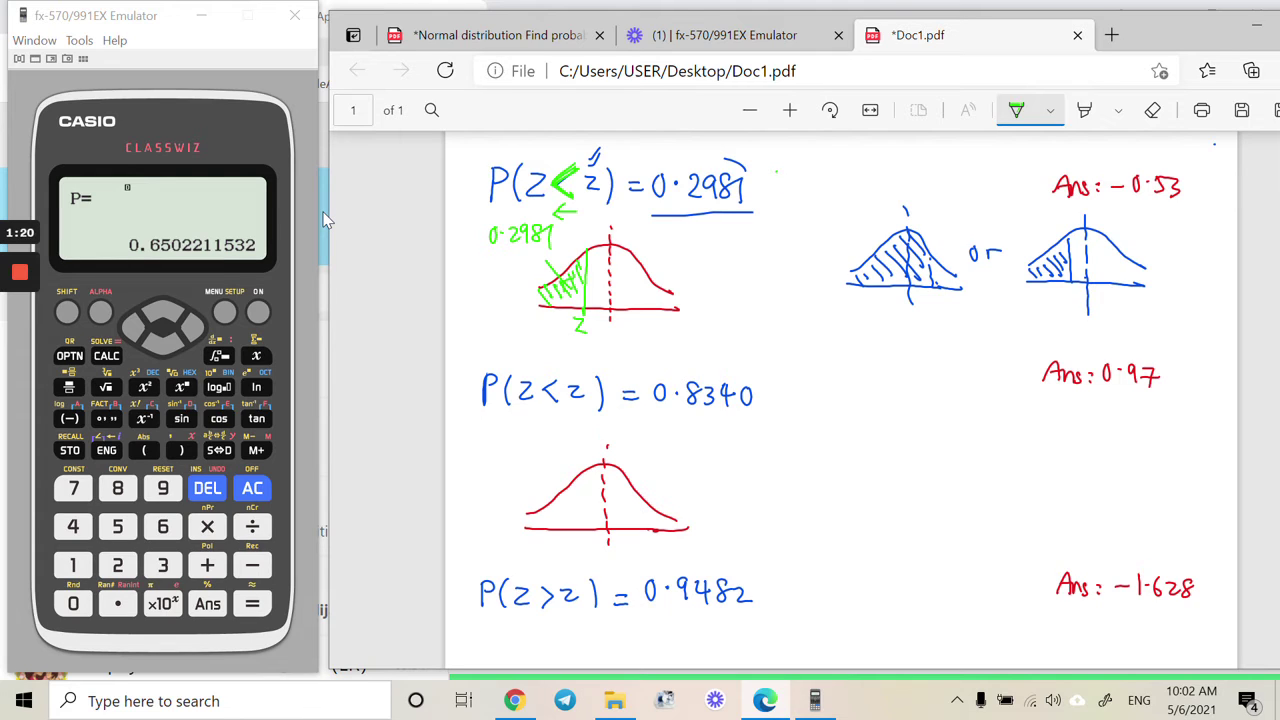
# Step: Add a left-tail note and mark the shaded tails of the middle and right example curves
pyautogui.moveTo(894, 173)
pyautogui.mouseDown()
pyautogui.moveTo(894, 191)
pyautogui.moveTo(923, 195)
pyautogui.mouseUp()
pyautogui.moveTo(927, 188); pyautogui.dragTo(936, 180)
pyautogui.moveTo(1074, 292); pyautogui.dragTo(1112, 287)
pyautogui.moveTo(1055, 255); pyautogui.dragTo(1063, 257)
pyautogui.moveTo(916, 246); pyautogui.dragTo(870, 276)
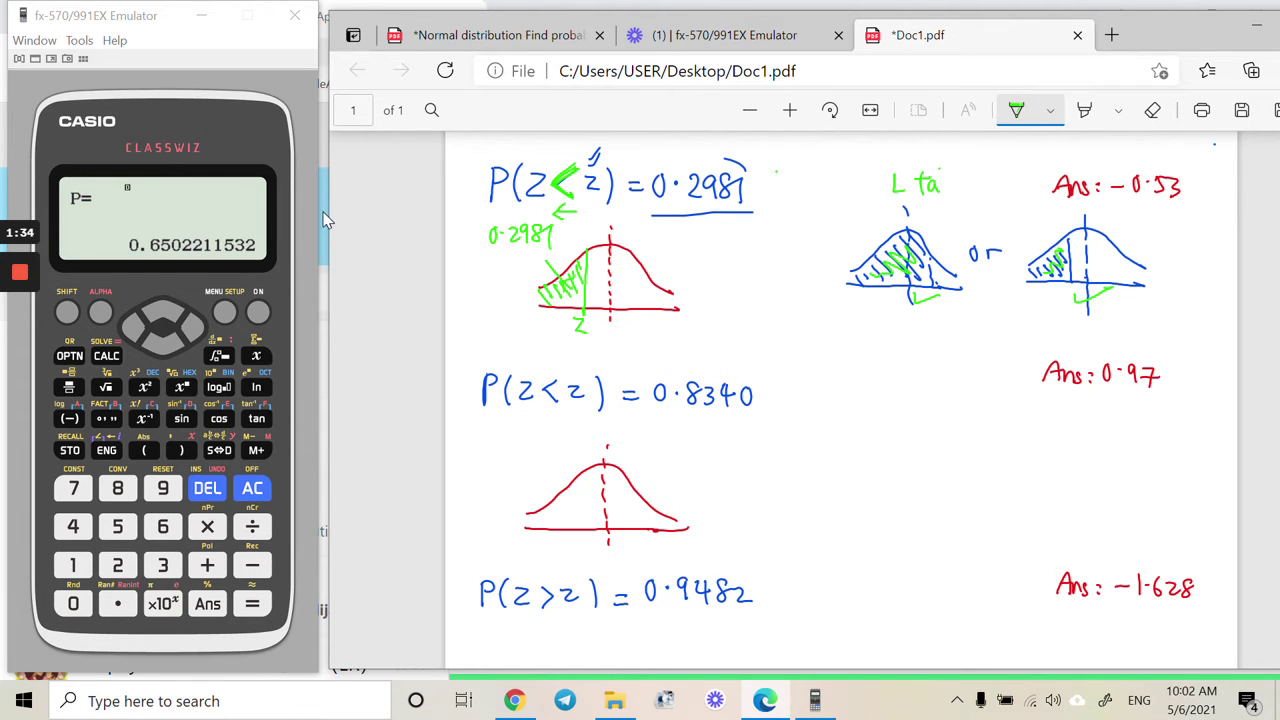
# Step: Run Inverse Normal with area .2981 on the calculator, getting xInv = -0.5298729047
pyautogui.click(226, 318)
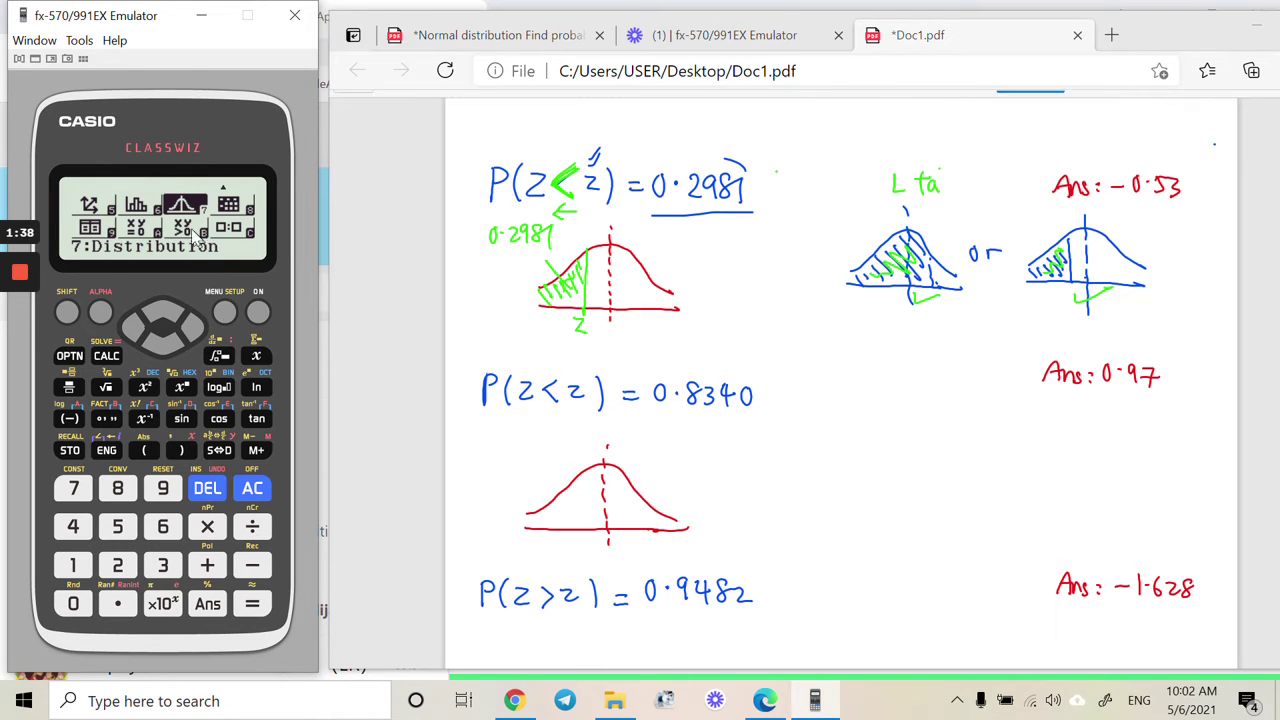
pyautogui.click(70, 488)
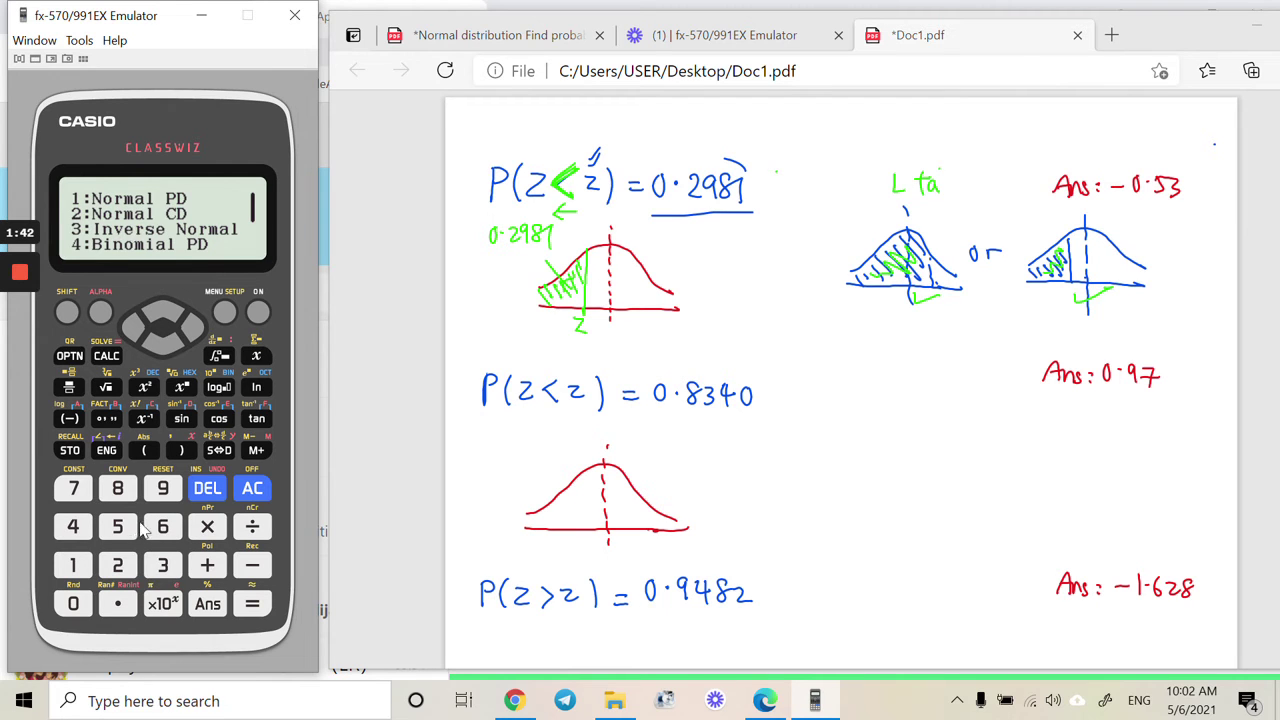
pyautogui.click(163, 565)
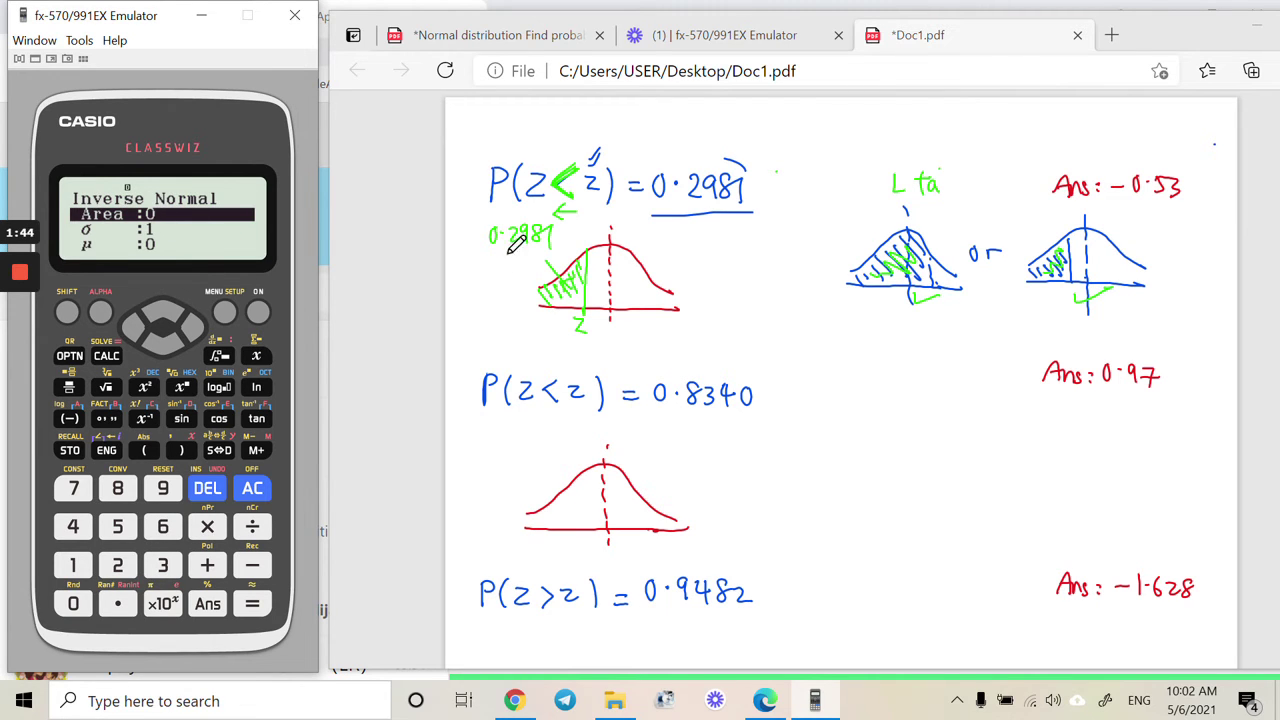
pyautogui.click(118, 604)
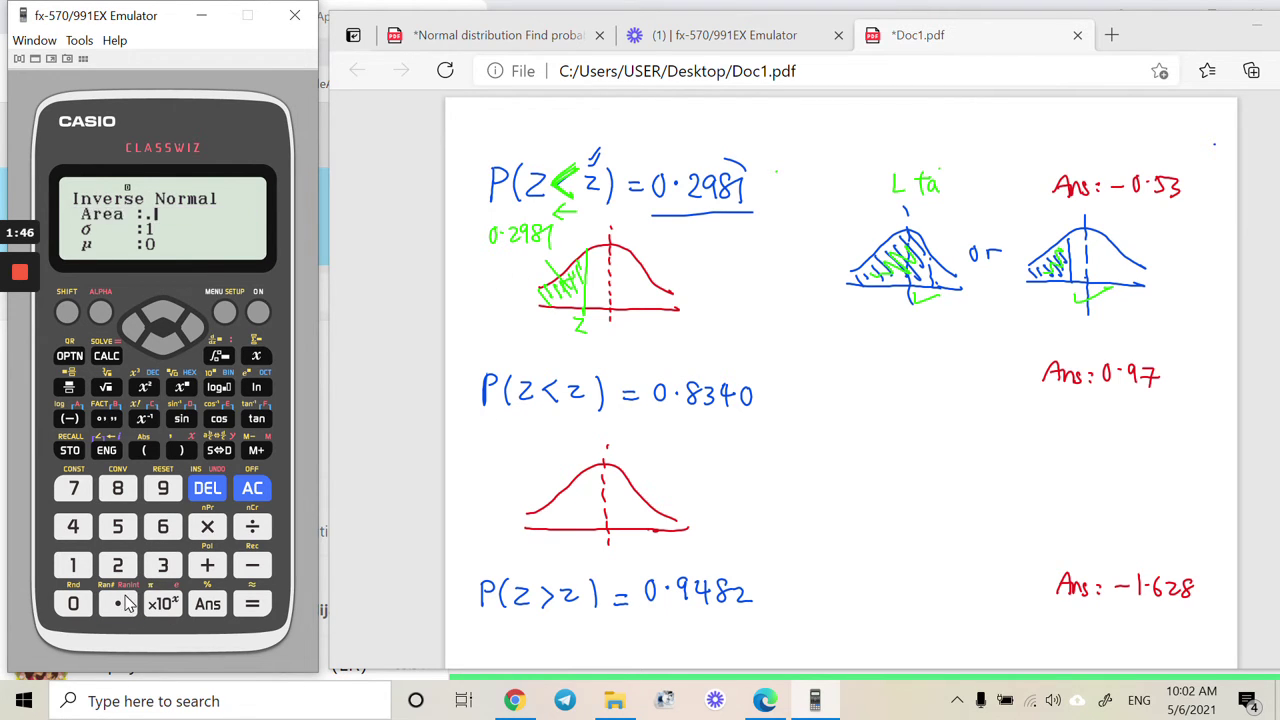
pyautogui.click(117, 567)
pyautogui.click(161, 493)
pyautogui.click(118, 488)
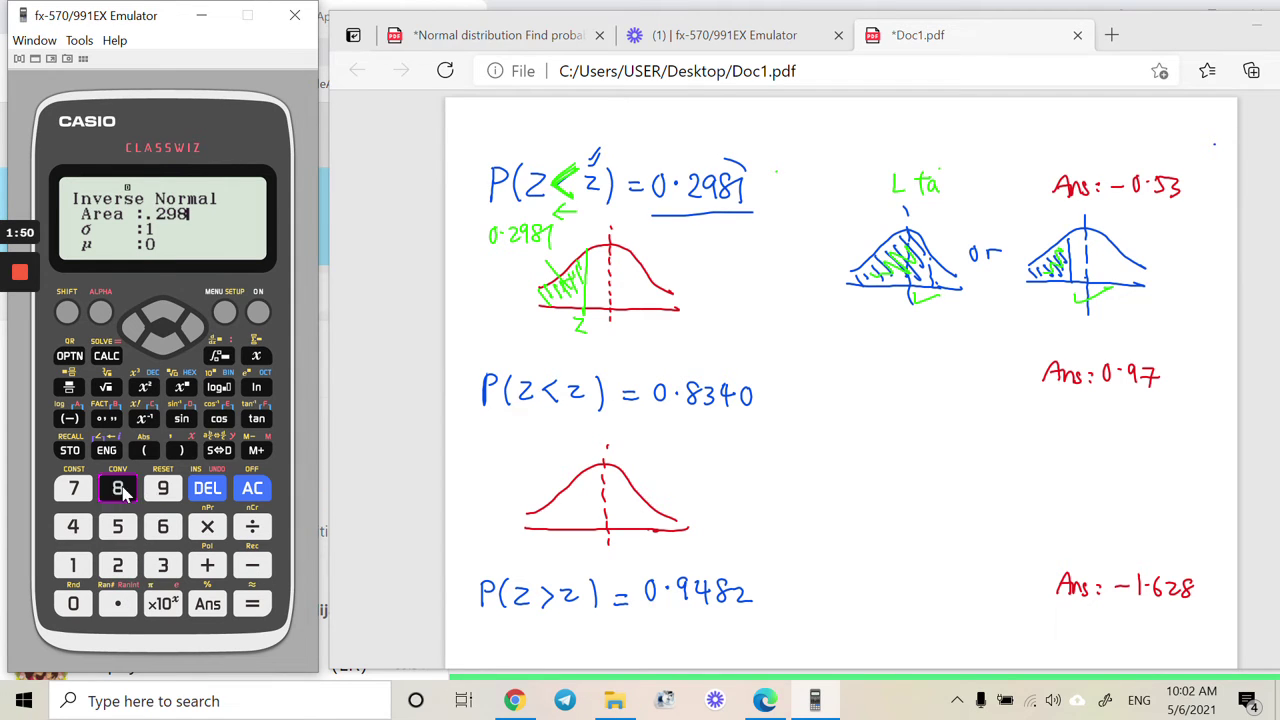
pyautogui.click(73, 566)
pyautogui.click(256, 604)
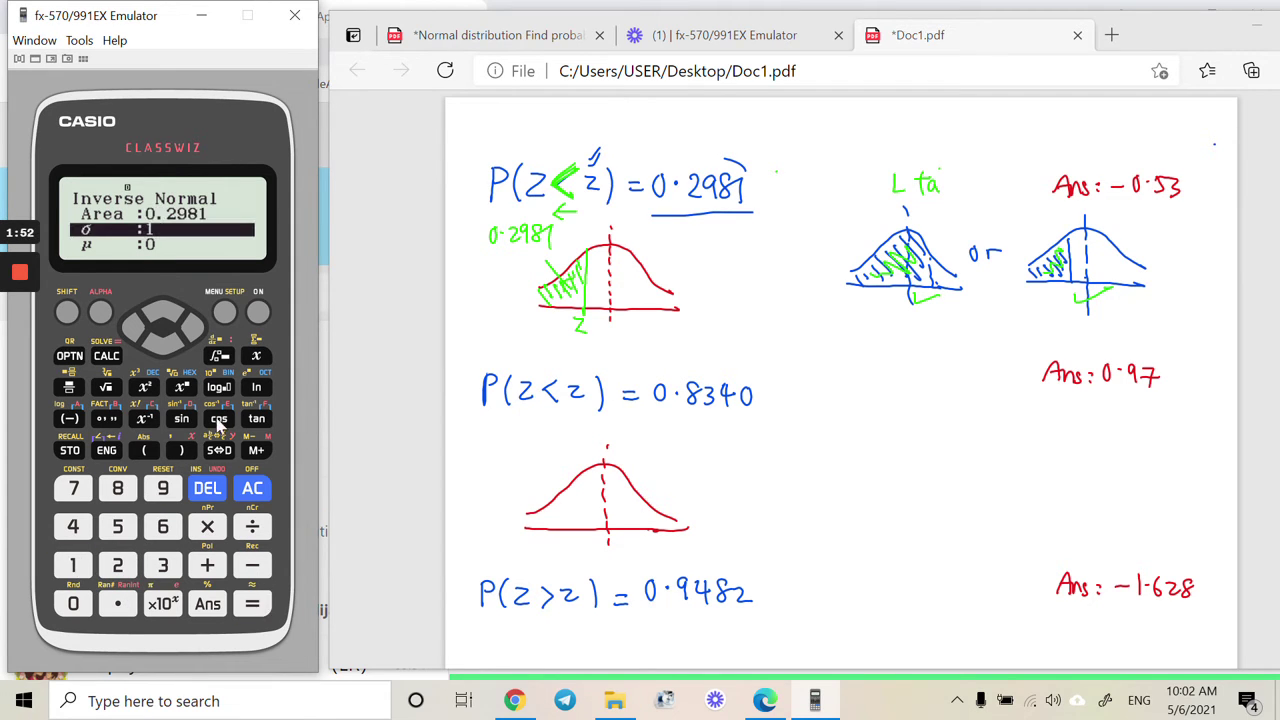
pyautogui.click(258, 604)
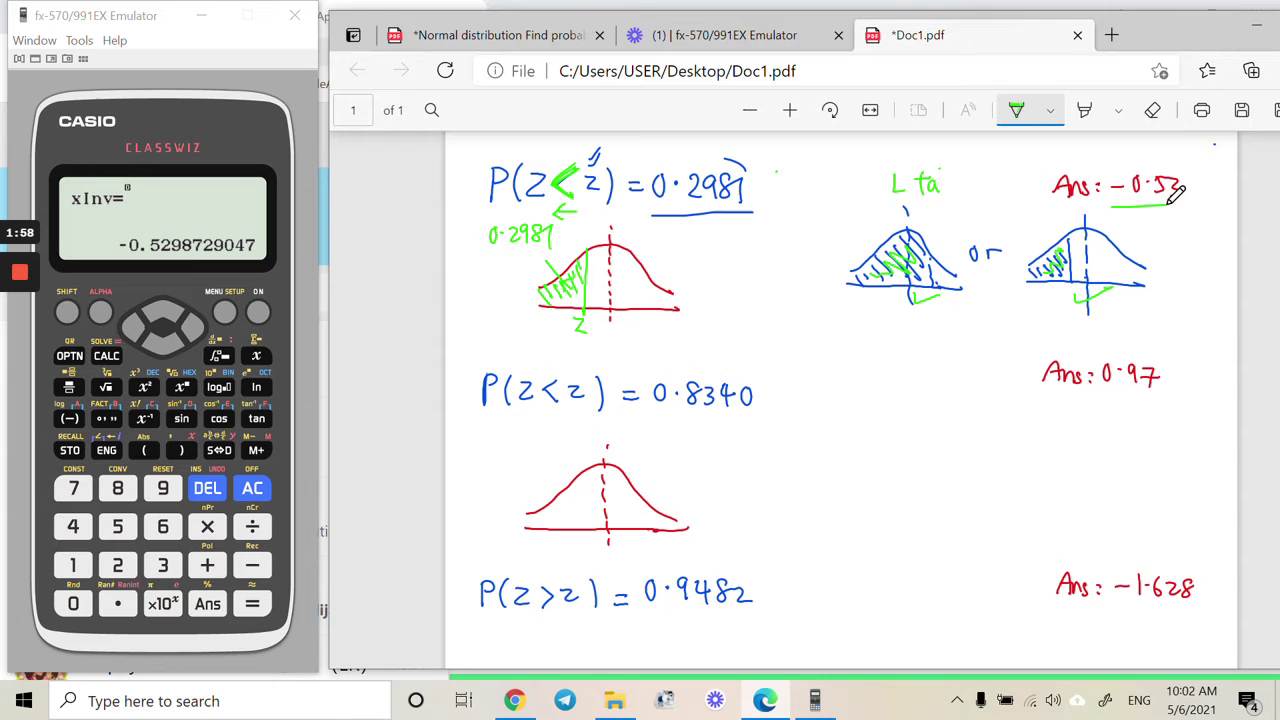
# Step: Underline the answer -0.53, circle 0.8340, and turn the line under z< into a left arrow
pyautogui.moveTo(1112, 209); pyautogui.dragTo(1180, 207)
pyautogui.scroll(-3, 720, 300)
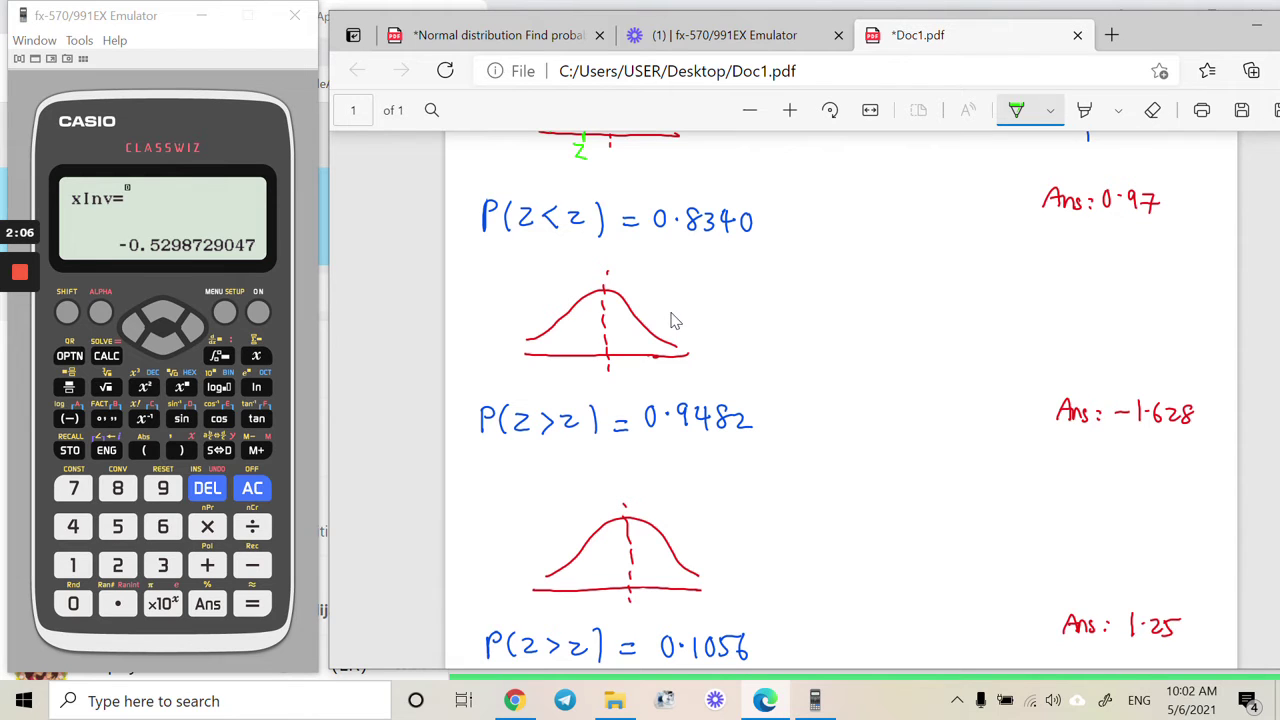
pyautogui.moveTo(682, 240)
pyautogui.mouseDown()
pyautogui.moveTo(752, 235)
pyautogui.moveTo(751, 208)
pyautogui.moveTo(674, 199)
pyautogui.moveTo(650, 228)
pyautogui.mouseUp()
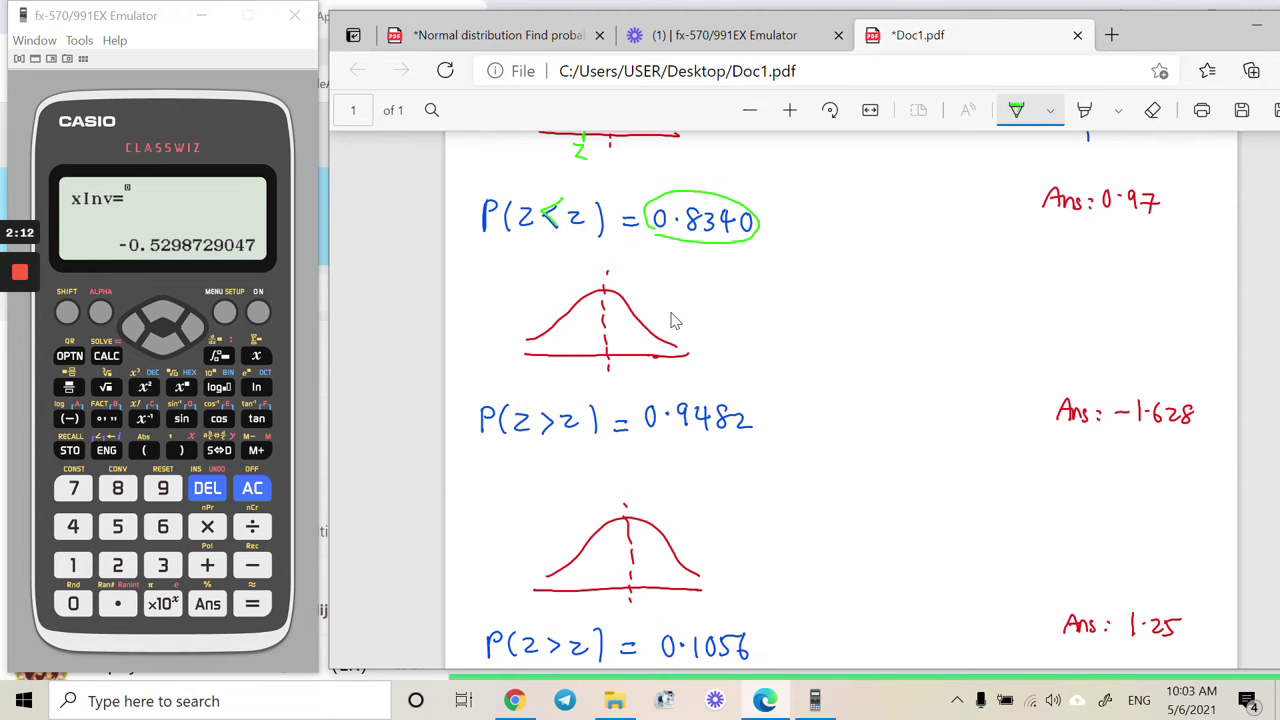
pyautogui.moveTo(530, 235); pyautogui.dragTo(530, 248)
# Step: Shade the second curve's area left of z and label it 0.8340
pyautogui.moveTo(588, 304)
pyautogui.mouseDown()
pyautogui.moveTo(622, 340)
pyautogui.moveTo(608, 342)
pyautogui.mouseUp()
pyautogui.moveTo(568, 326)
pyautogui.mouseDown()
pyautogui.moveTo(592, 344)
pyautogui.moveTo(558, 346)
pyautogui.mouseUp()
pyautogui.moveTo(540, 298); pyautogui.dragTo(582, 326)
pyautogui.moveTo(540, 268)
pyautogui.mouseDown()
pyautogui.moveTo(541, 281)
pyautogui.moveTo(571, 271)
pyautogui.mouseUp()
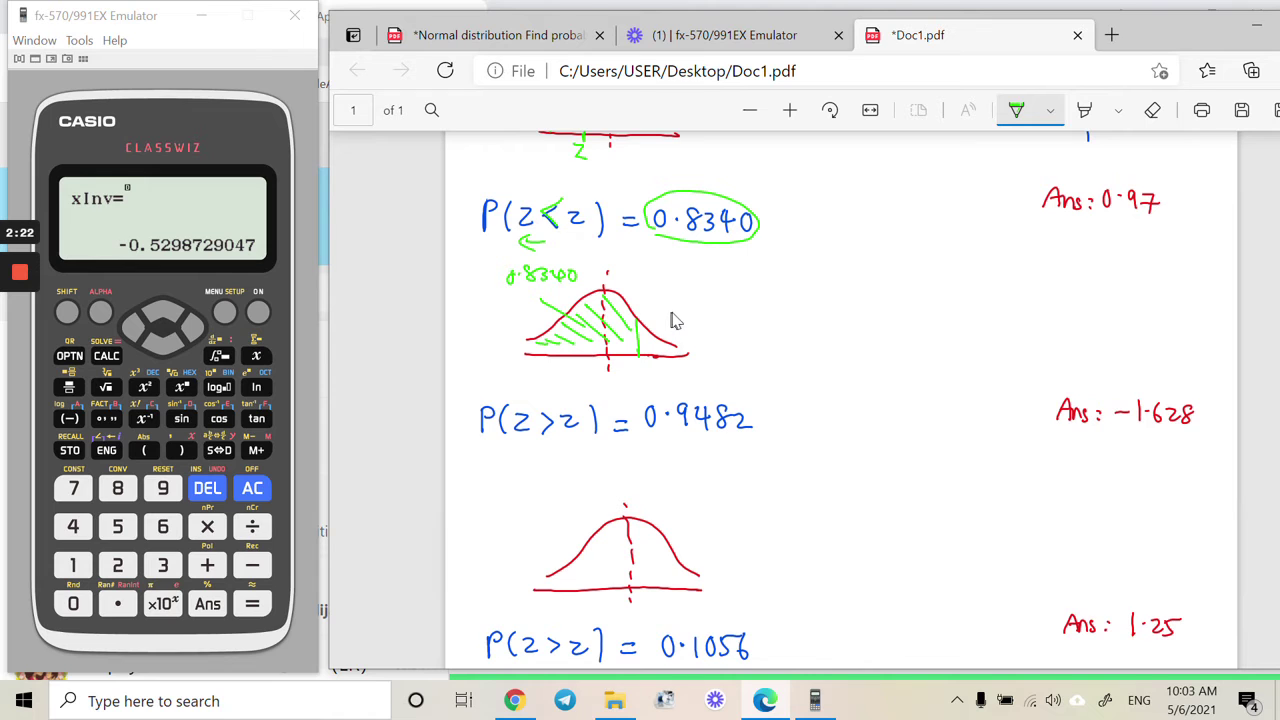
pyautogui.scroll(3, 806, 330)
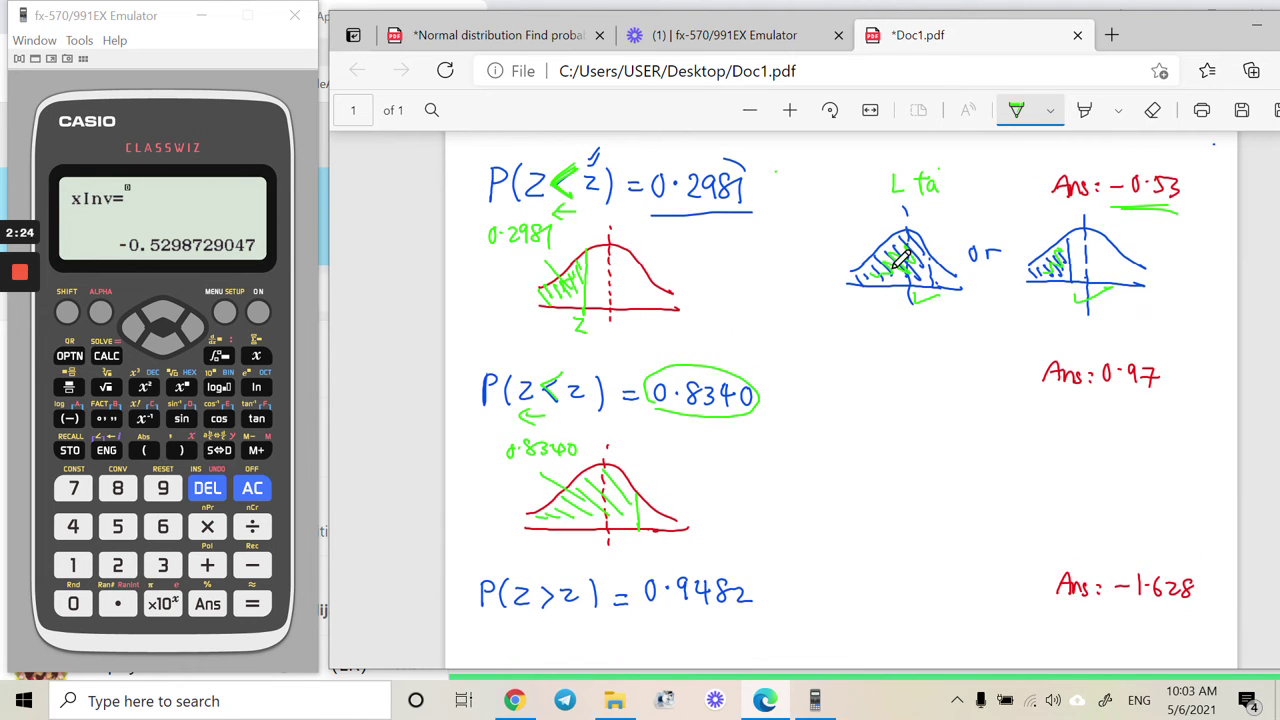
pyautogui.scroll(-2, 609, 461)
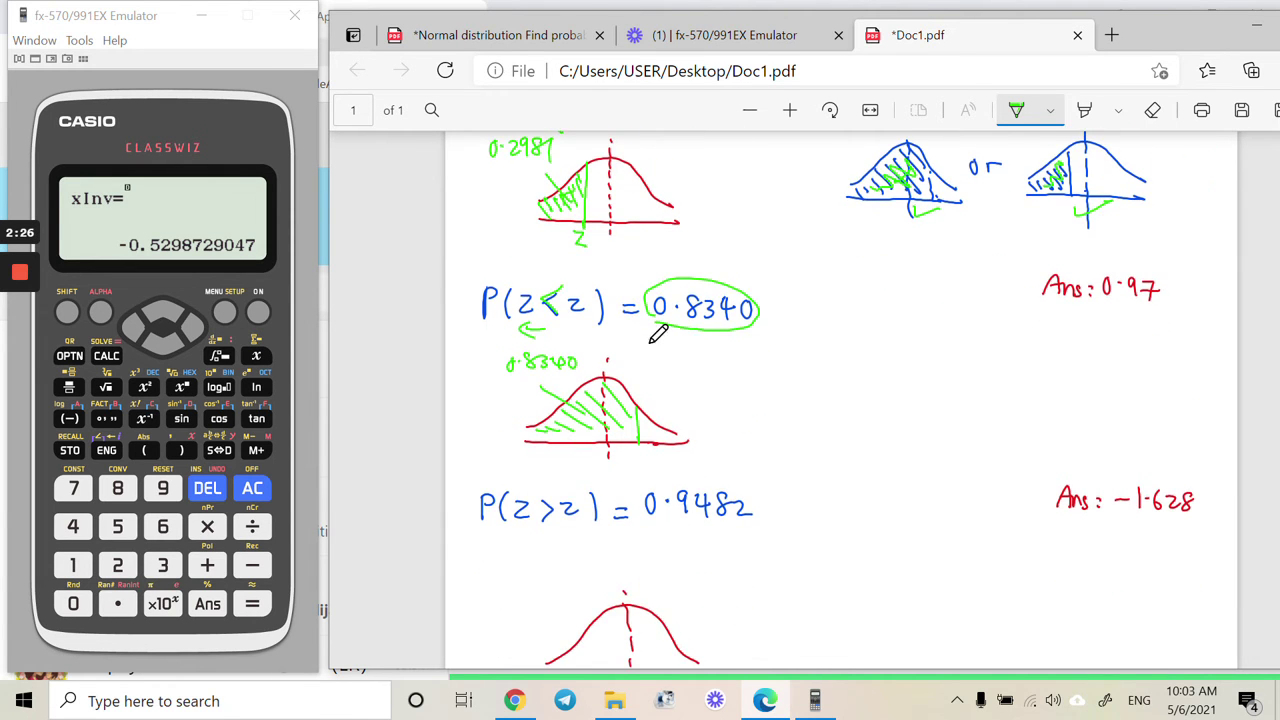
pyautogui.scroll(-2, 658, 335)
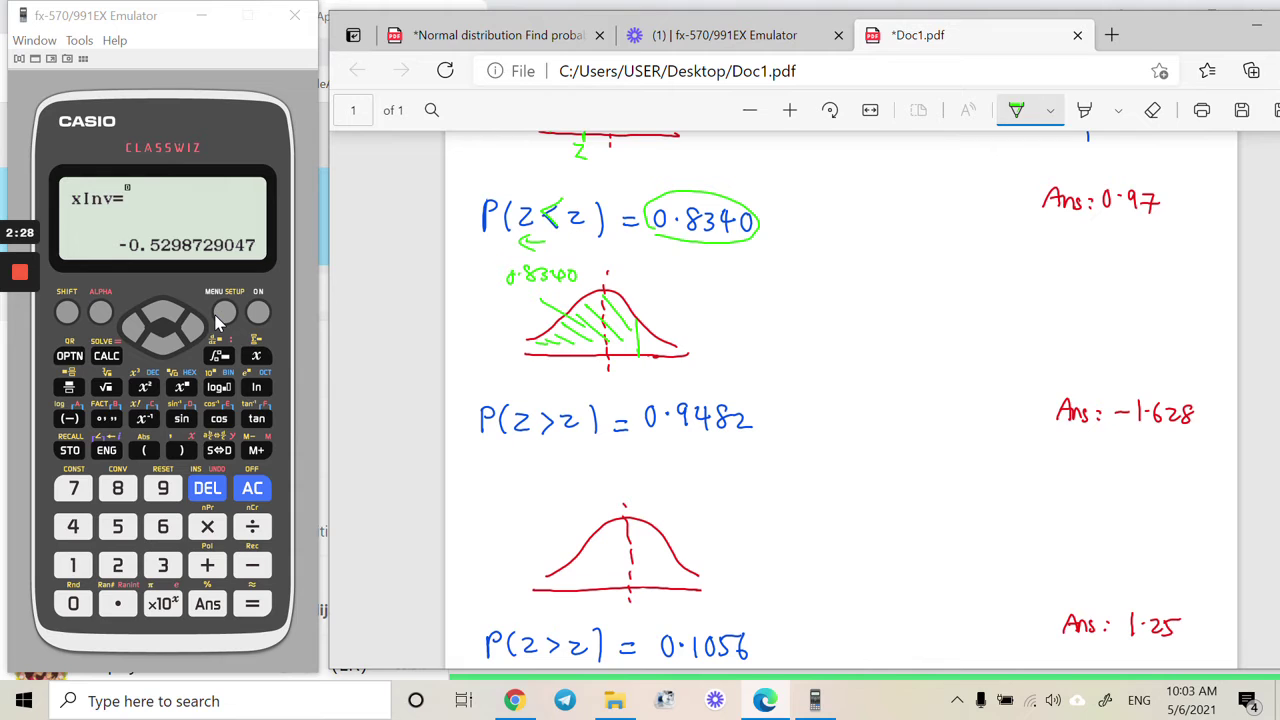
# Step: Enter area 0.8340 in Inverse Normal and compute xInv = 0.9700925857
pyautogui.click(252, 603)
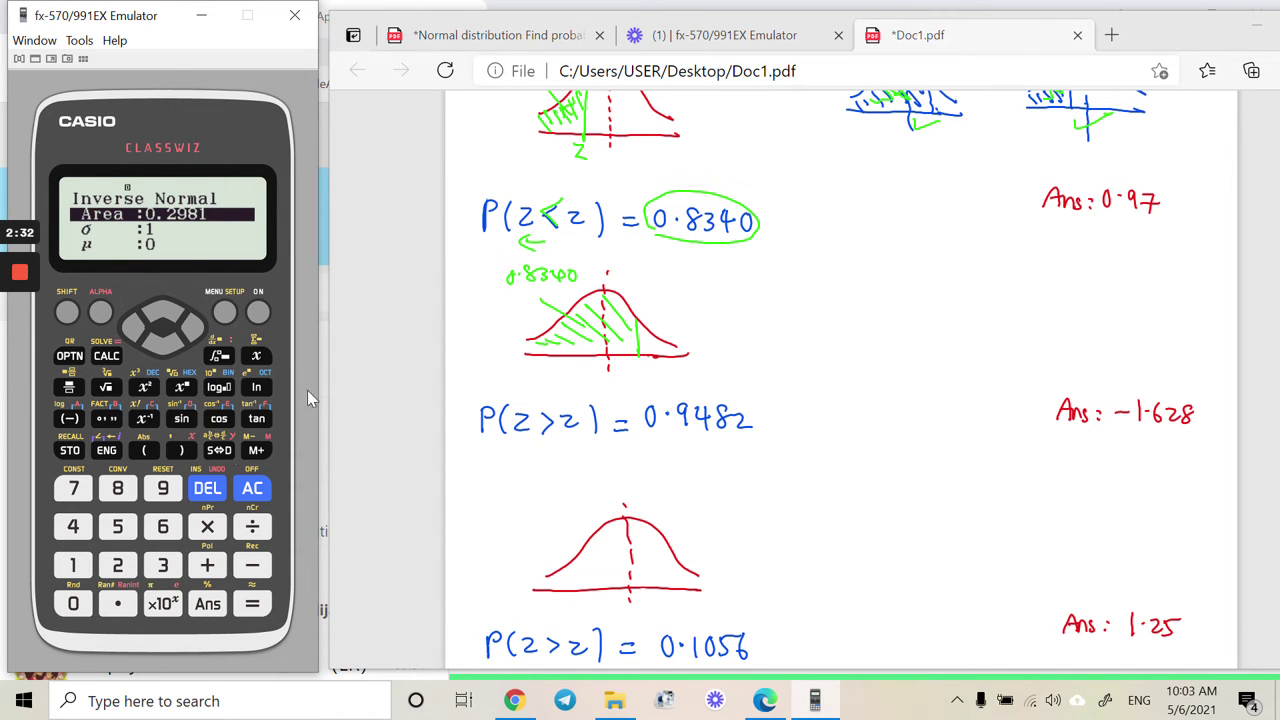
pyautogui.click(80, 601)
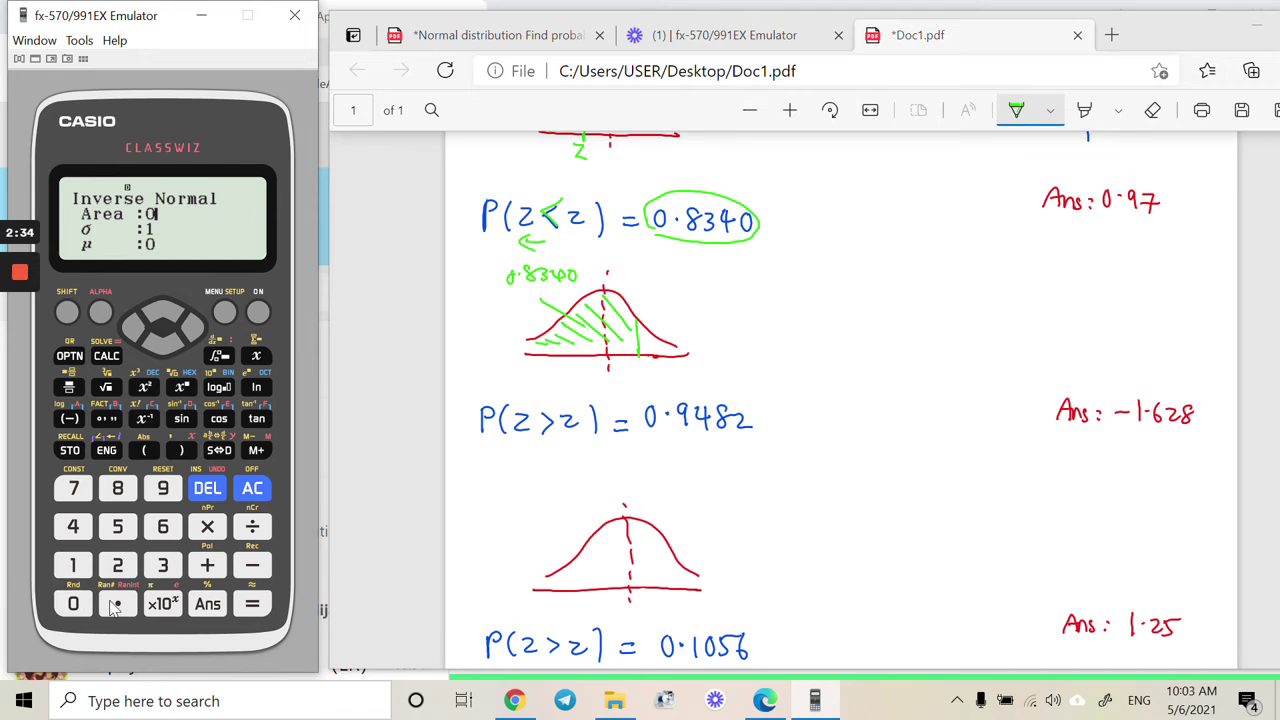
pyautogui.click(116, 603)
pyautogui.click(118, 489)
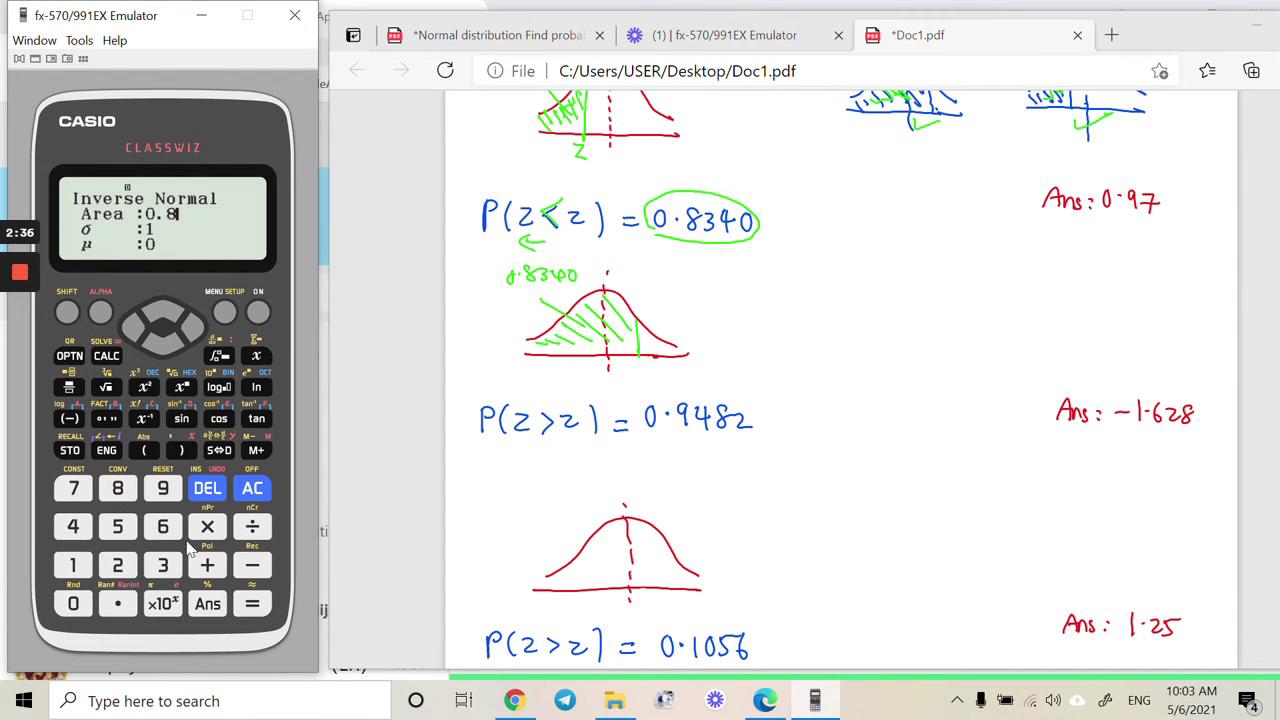
pyautogui.click(166, 568)
pyautogui.click(80, 530)
pyautogui.click(82, 608)
pyautogui.click(248, 604)
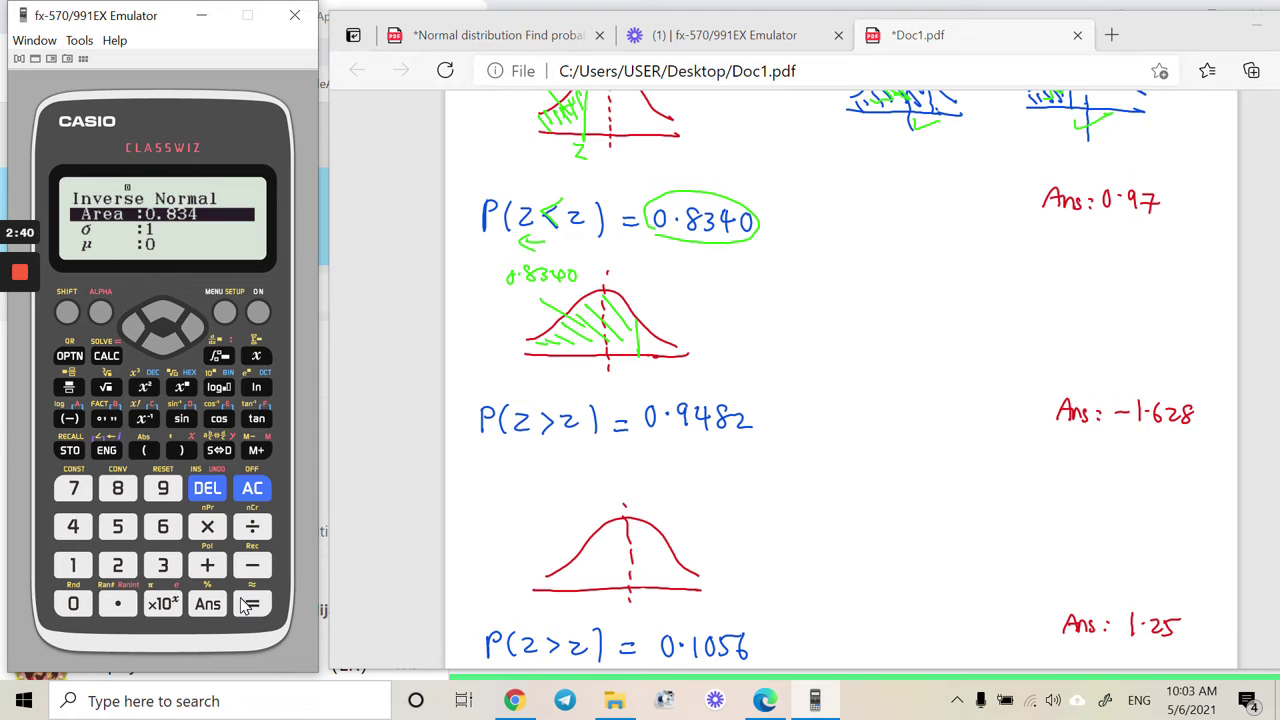
pyautogui.click(248, 604)
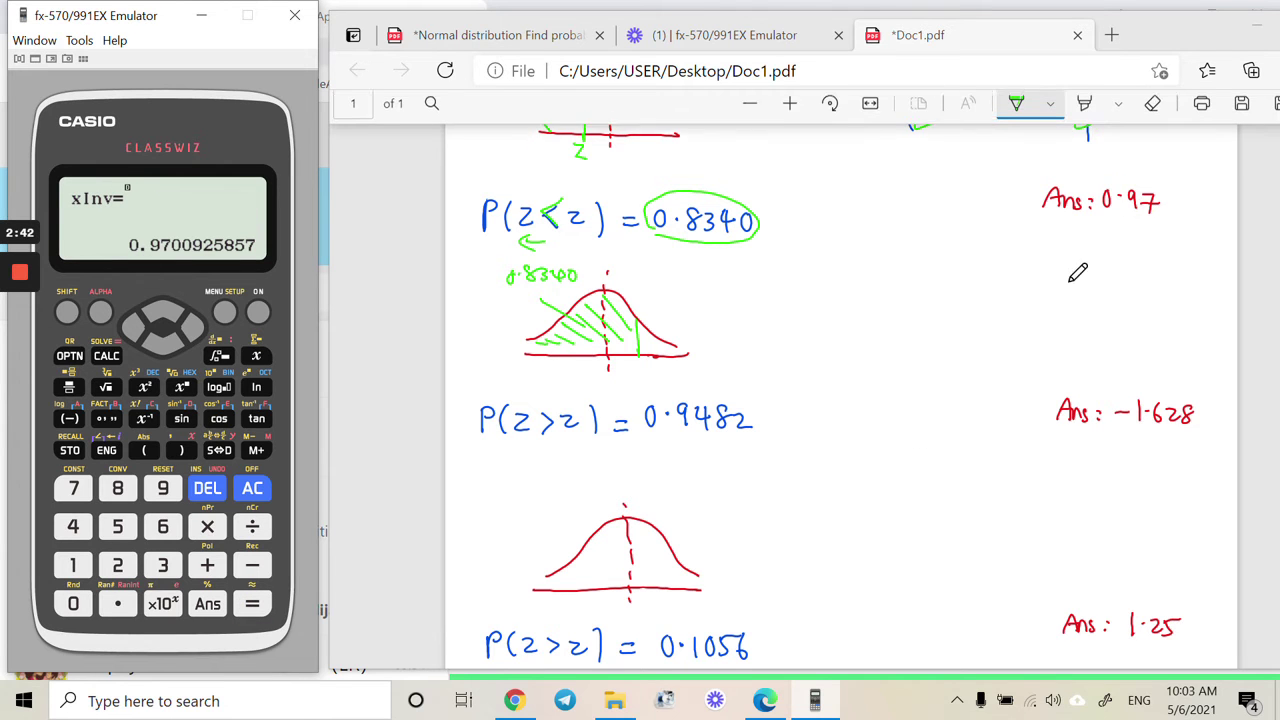
# Step: Tick the 0.97 answer and add an arrowhead to the line under P(z>z)
pyautogui.moveTo(1132, 238); pyautogui.dragTo(1200, 188)
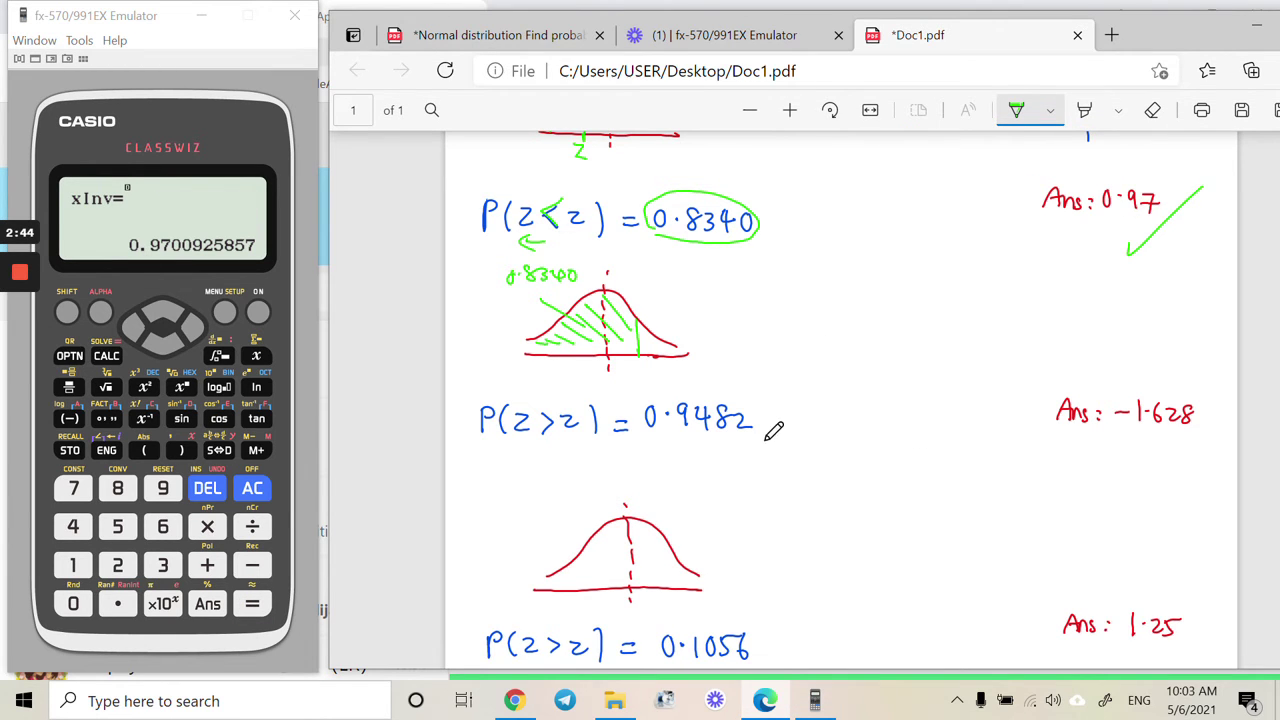
pyautogui.scroll(-5, 772, 432)
pyautogui.scroll(2, 585, 280)
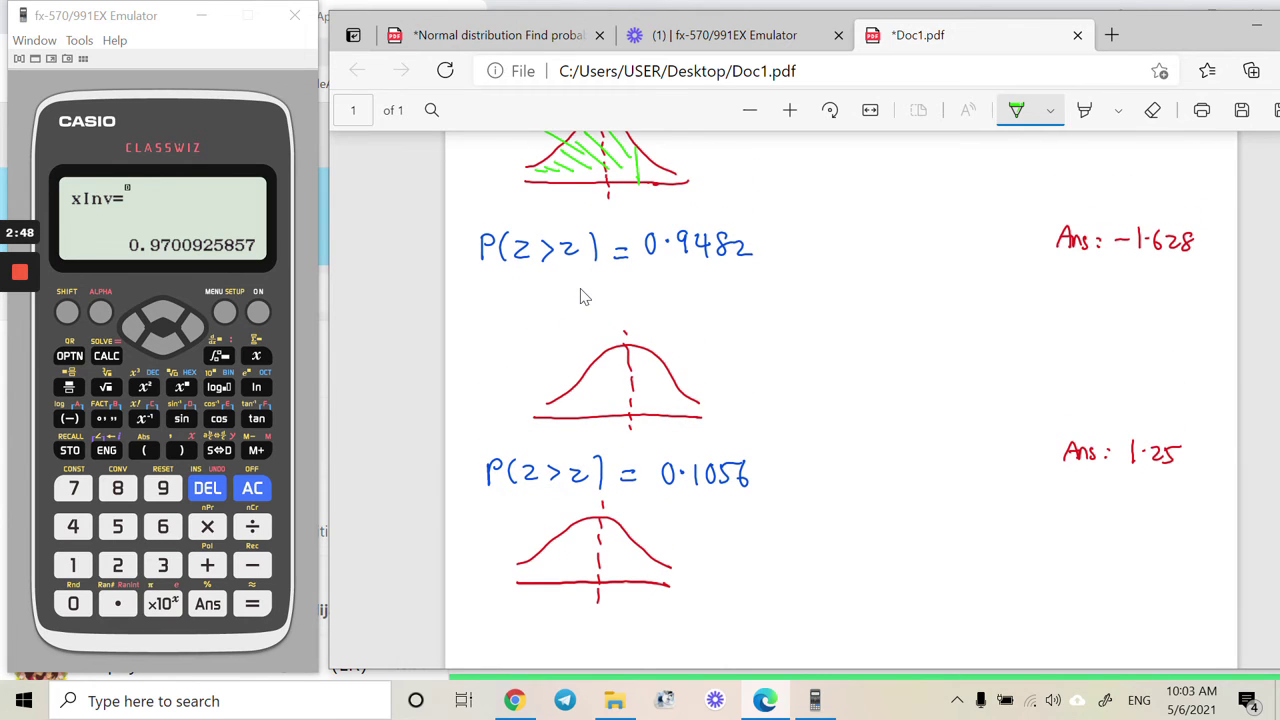
pyautogui.moveTo(563, 280)
pyautogui.mouseDown()
pyautogui.moveTo(578, 287)
pyautogui.moveTo(565, 294)
pyautogui.mouseUp()
# Step: Circle 0.9482, mark the z line, and shade the third curve's right area labelled 0.9482
pyautogui.moveTo(650, 262)
pyautogui.mouseDown()
pyautogui.moveTo(743, 261)
pyautogui.moveTo(749, 233)
pyautogui.moveTo(652, 262)
pyautogui.mouseUp()
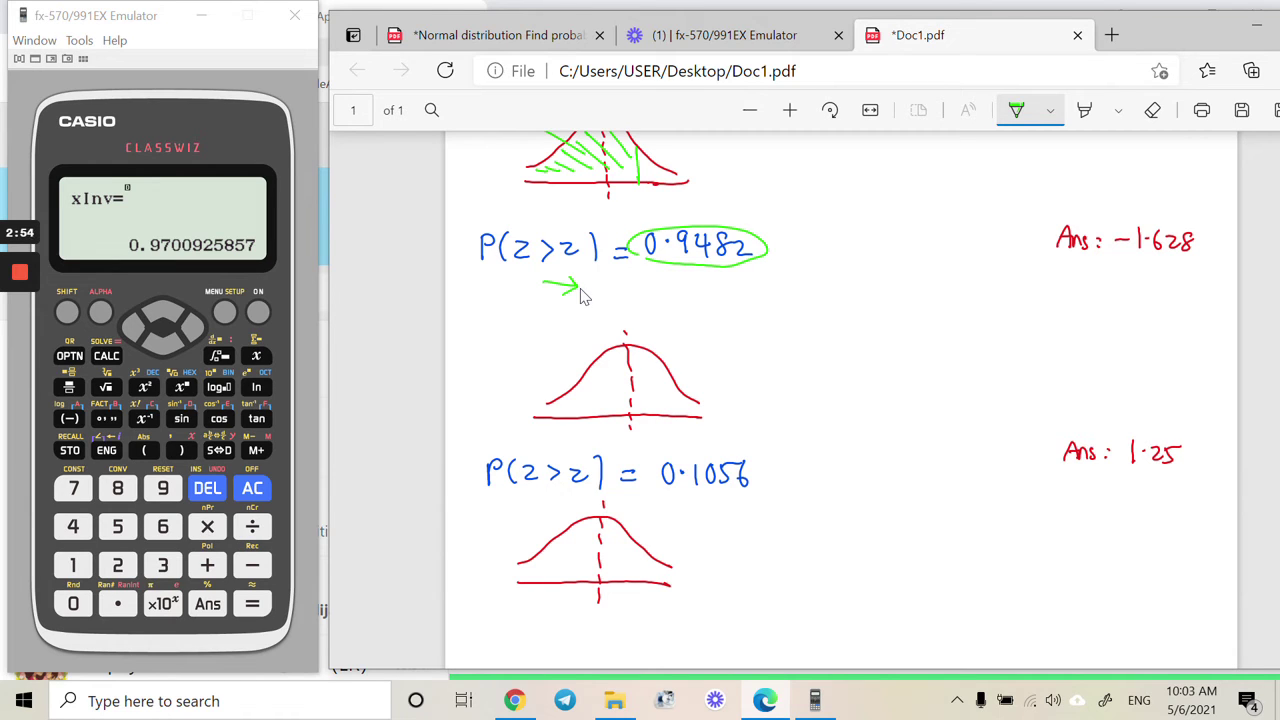
pyautogui.moveTo(657, 357); pyautogui.dragTo(655, 379)
pyautogui.moveTo(586, 371)
pyautogui.mouseDown()
pyautogui.moveTo(579, 425)
pyautogui.moveTo(591, 437)
pyautogui.moveTo(589, 401)
pyautogui.moveTo(660, 408)
pyautogui.mouseUp()
pyautogui.moveTo(640, 350); pyautogui.dragTo(682, 400)
pyautogui.moveTo(600, 372)
pyautogui.mouseDown()
pyautogui.moveTo(648, 404)
pyautogui.moveTo(614, 412)
pyautogui.moveTo(624, 366)
pyautogui.mouseUp()
pyautogui.moveTo(628, 390); pyautogui.dragTo(656, 374)
pyautogui.moveTo(668, 378); pyautogui.dragTo(716, 334)
pyautogui.moveTo(725, 343); pyautogui.dragTo(726, 344)
pyautogui.moveTo(737, 333); pyautogui.dragTo(798, 346)
# Step: Add a green arrowhead under the left-tail sketch beside −0.53
pyautogui.scroll(3, 575, 285)
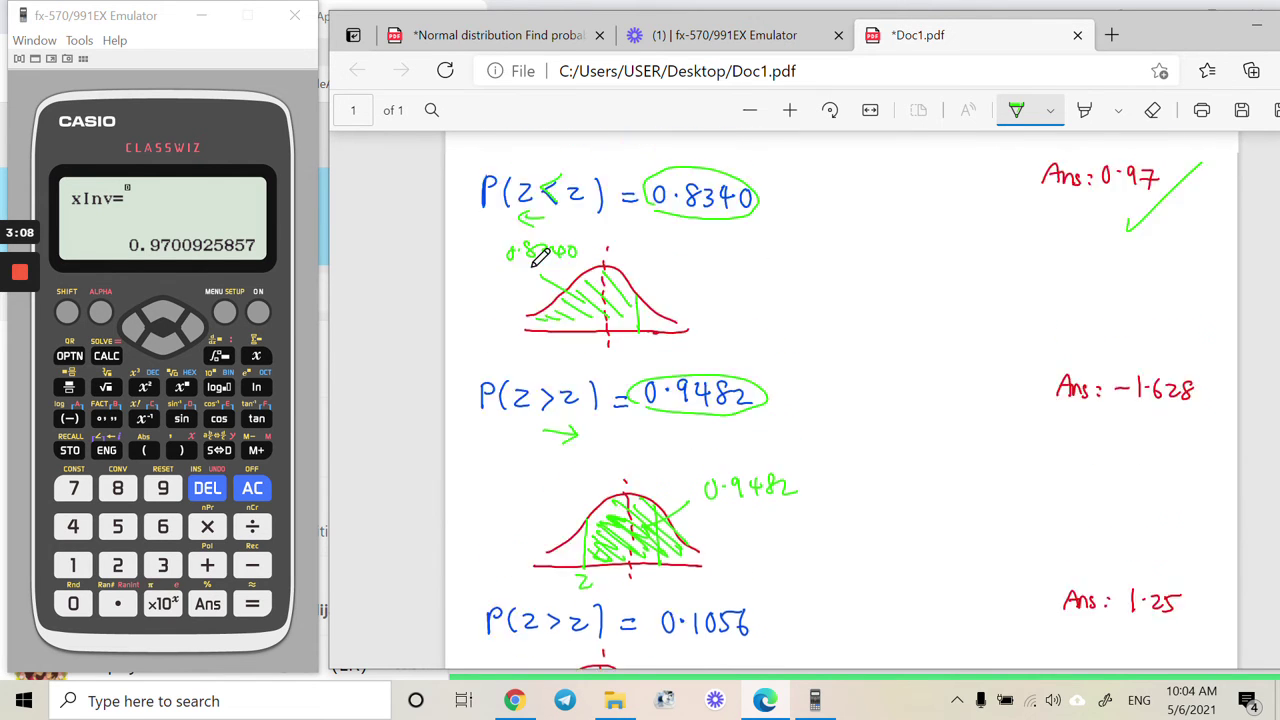
pyautogui.scroll(1, 632, 207)
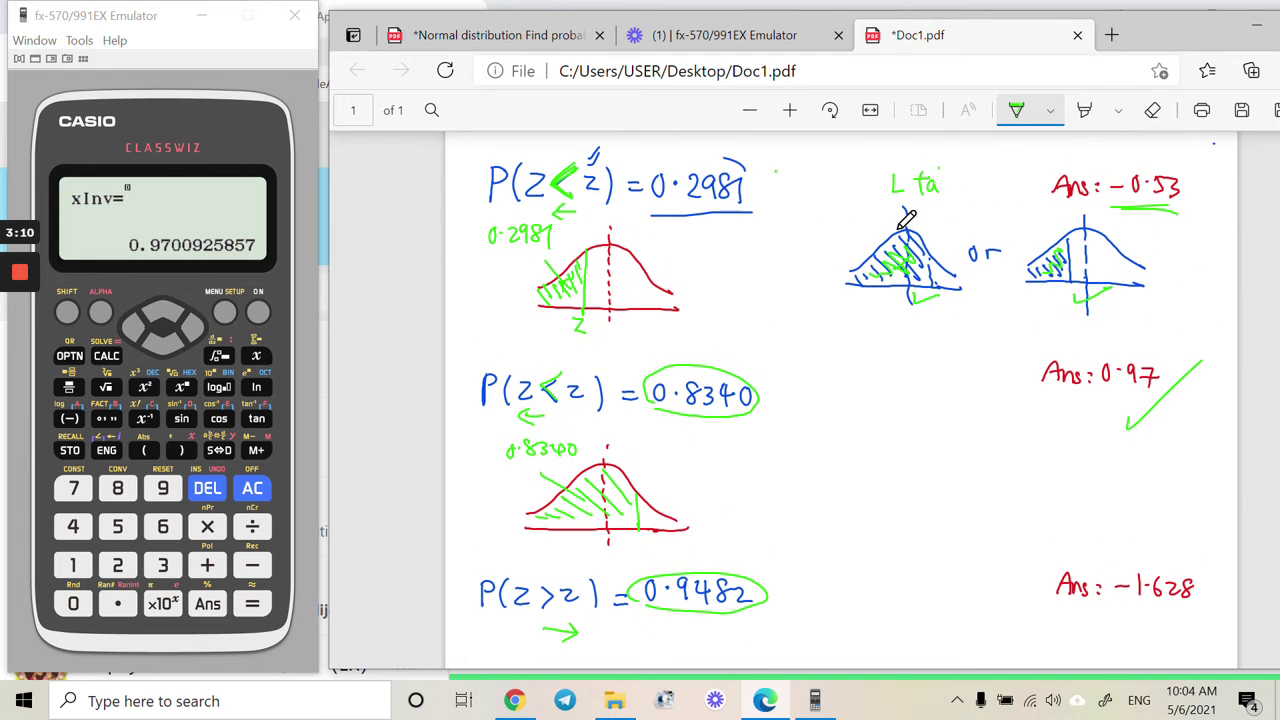
pyautogui.moveTo(911, 313); pyautogui.dragTo(928, 292)
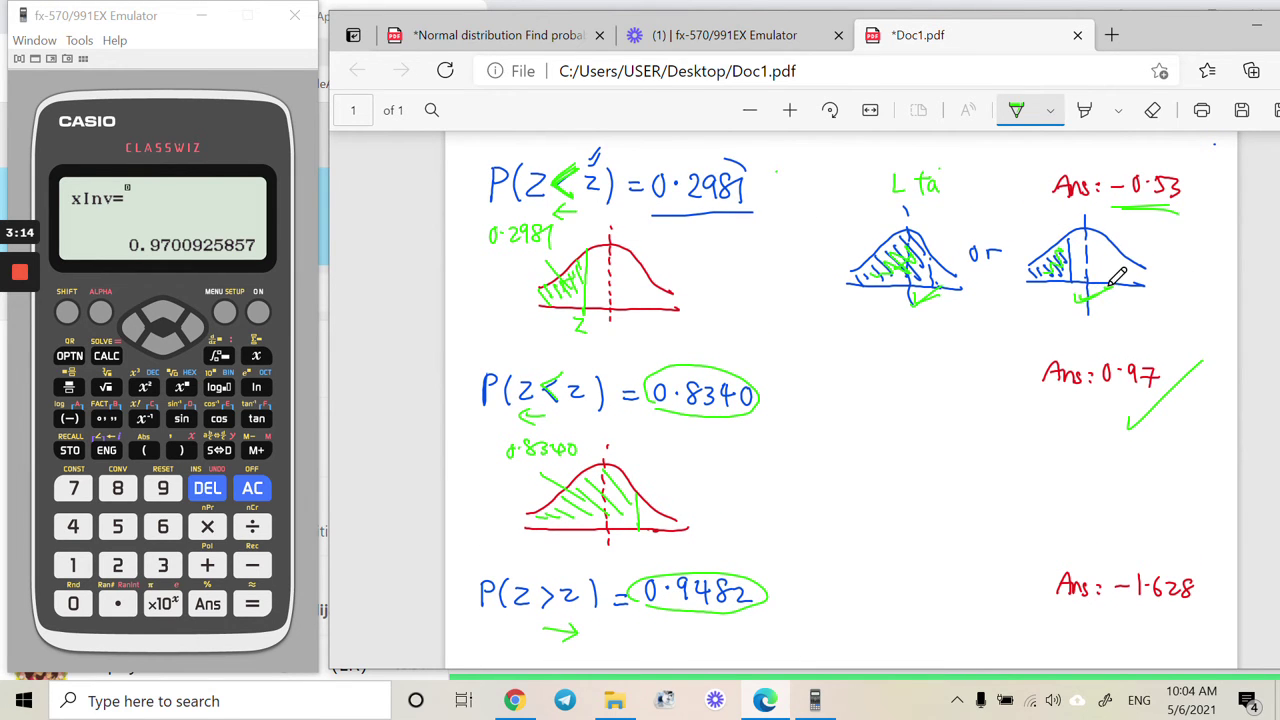
pyautogui.scroll(-5, 877, 331)
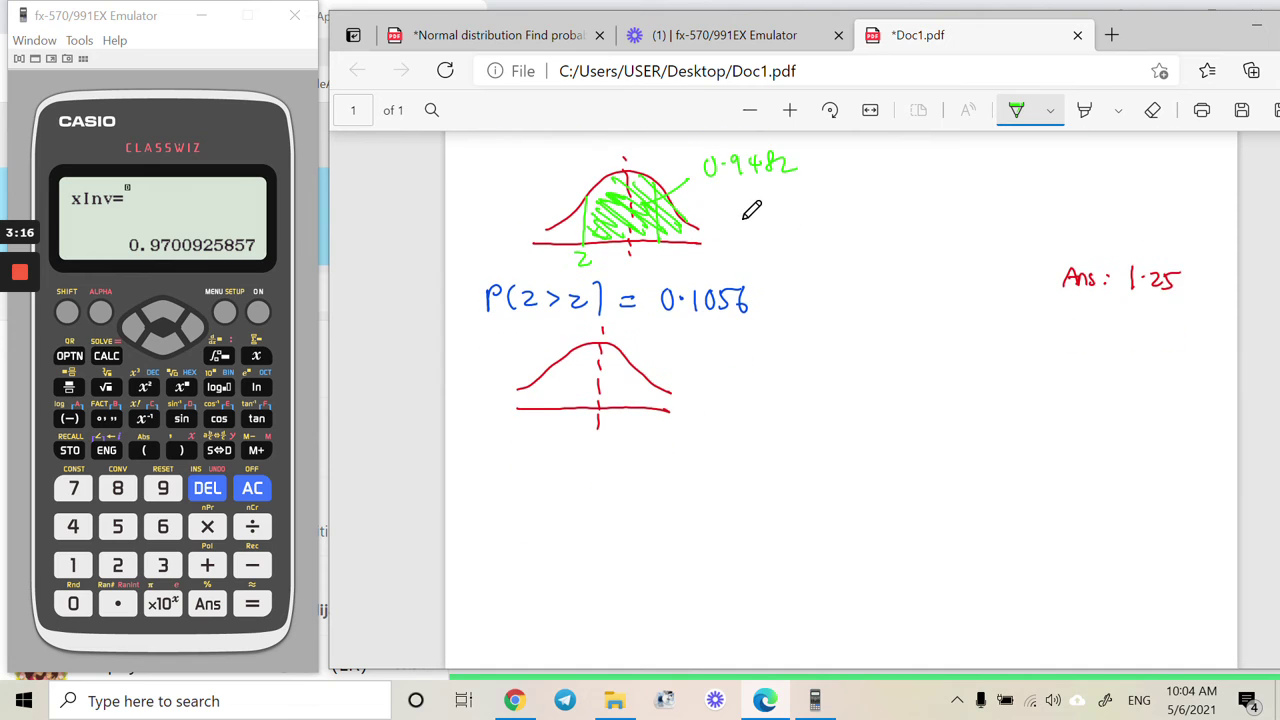
pyautogui.scroll(1, 748, 206)
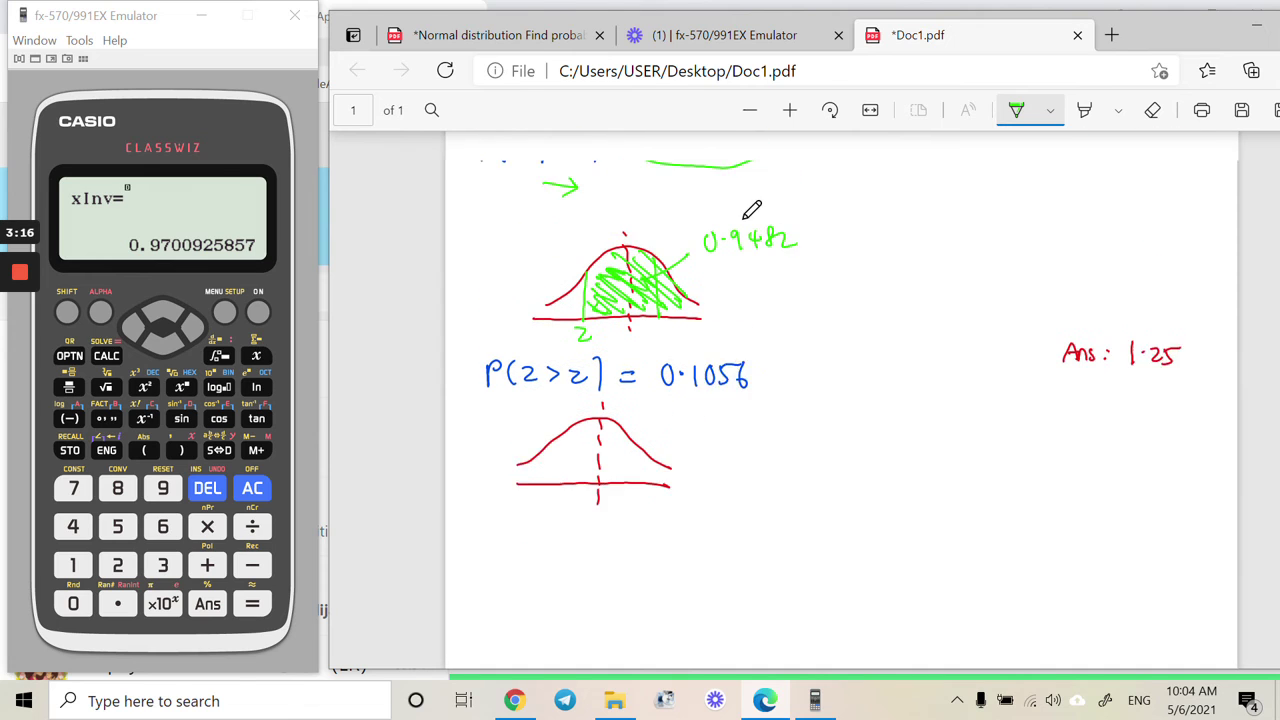
# Step: Switch to blue ink, hatch the 0.9482 curve's left tail, and write 1−0.9482 above it
pyautogui.click(1050, 115)
pyautogui.click(995, 268)
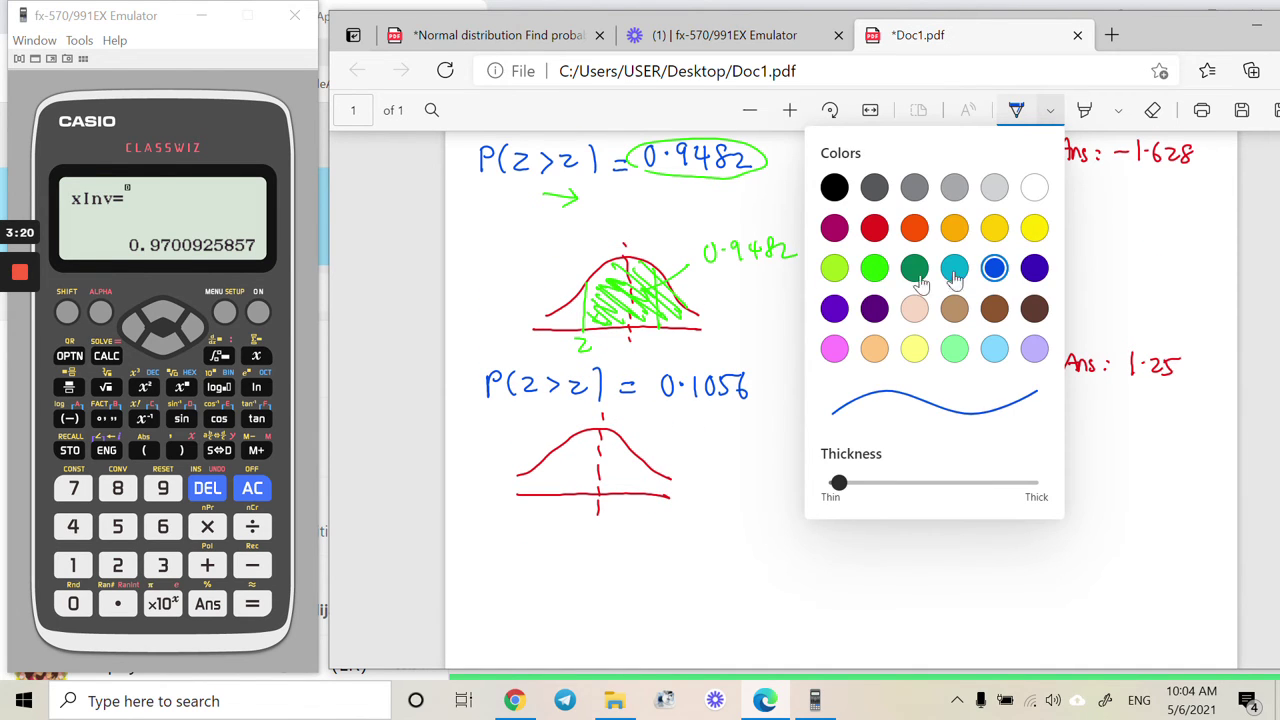
pyautogui.click(617, 245)
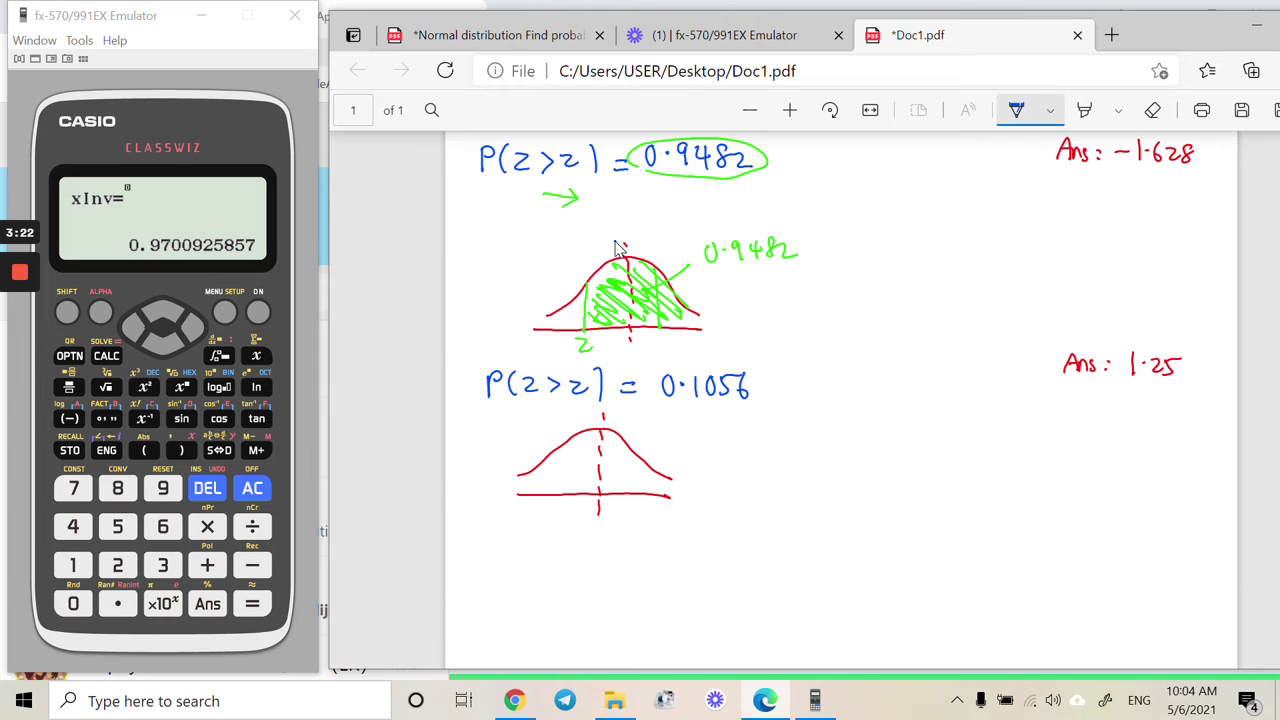
pyautogui.moveTo(577, 305); pyautogui.dragTo(562, 322)
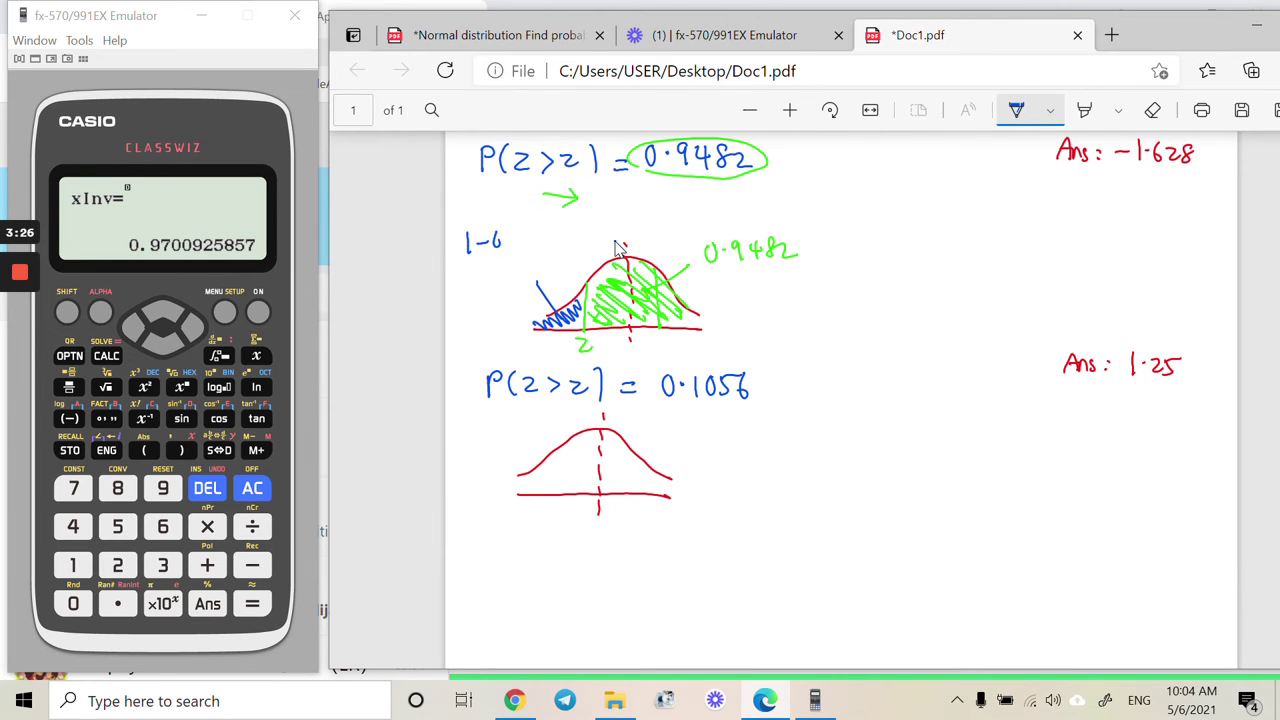
pyautogui.moveTo(521, 231)
pyautogui.mouseDown()
pyautogui.moveTo(520, 245)
pyautogui.moveTo(547, 230)
pyautogui.moveTo(569, 245)
pyautogui.mouseUp()
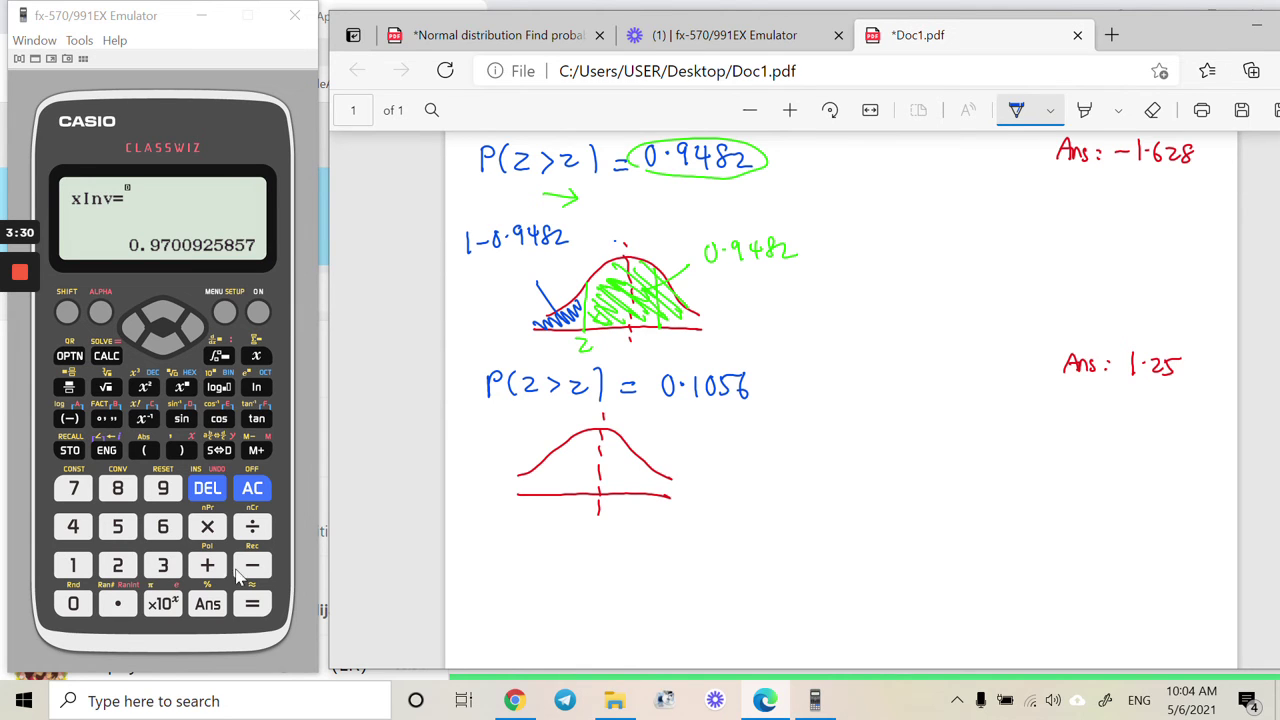
# Step: Enter area 1-0.9482 (0.0518) in Inverse Normal and compute xInv = −1.627645895
pyautogui.click(253, 598)
pyautogui.click(86, 568)
pyautogui.click(262, 570)
pyautogui.click(79, 604)
pyautogui.click(118, 604)
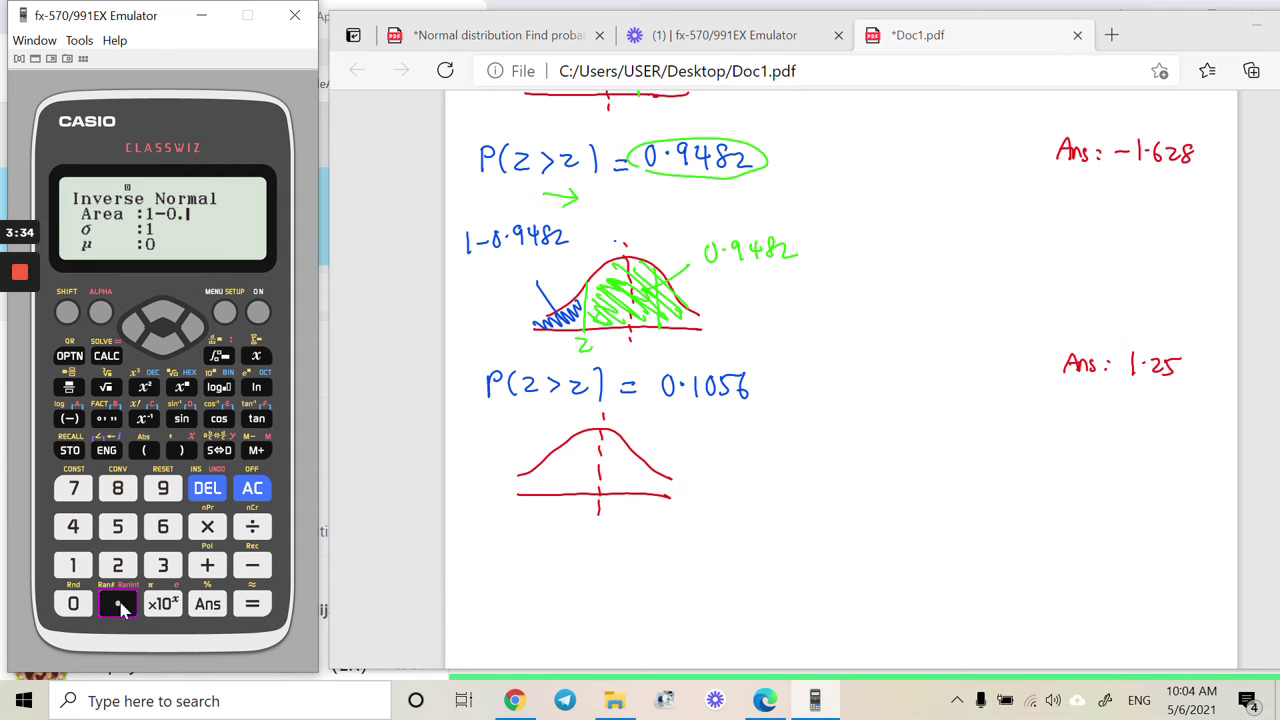
pyautogui.click(161, 490)
pyautogui.click(73, 527)
pyautogui.click(120, 490)
pyautogui.click(118, 566)
pyautogui.click(256, 607)
pyautogui.click(258, 612)
pyautogui.click(258, 612)
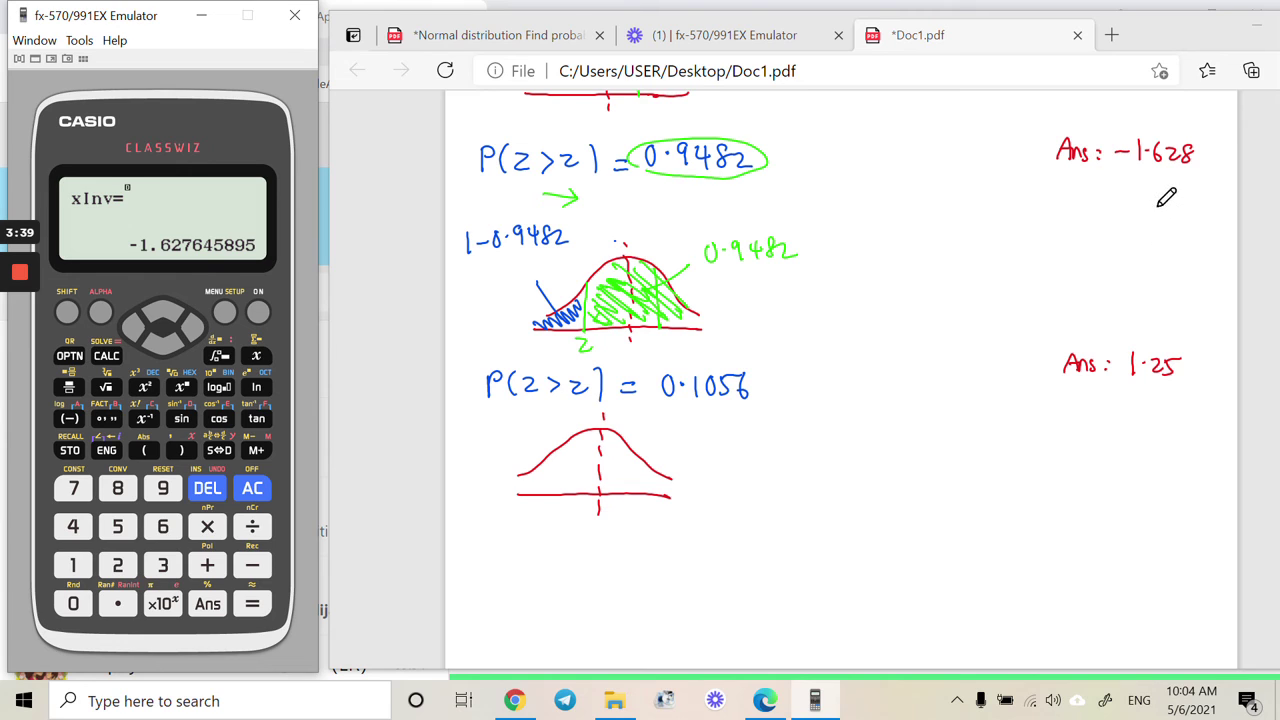
# Step: Tick −1.628, circle 0.1056, and hatch the lower curve's right tail in blue
pyautogui.moveTo(1156, 210); pyautogui.dragTo(1213, 166)
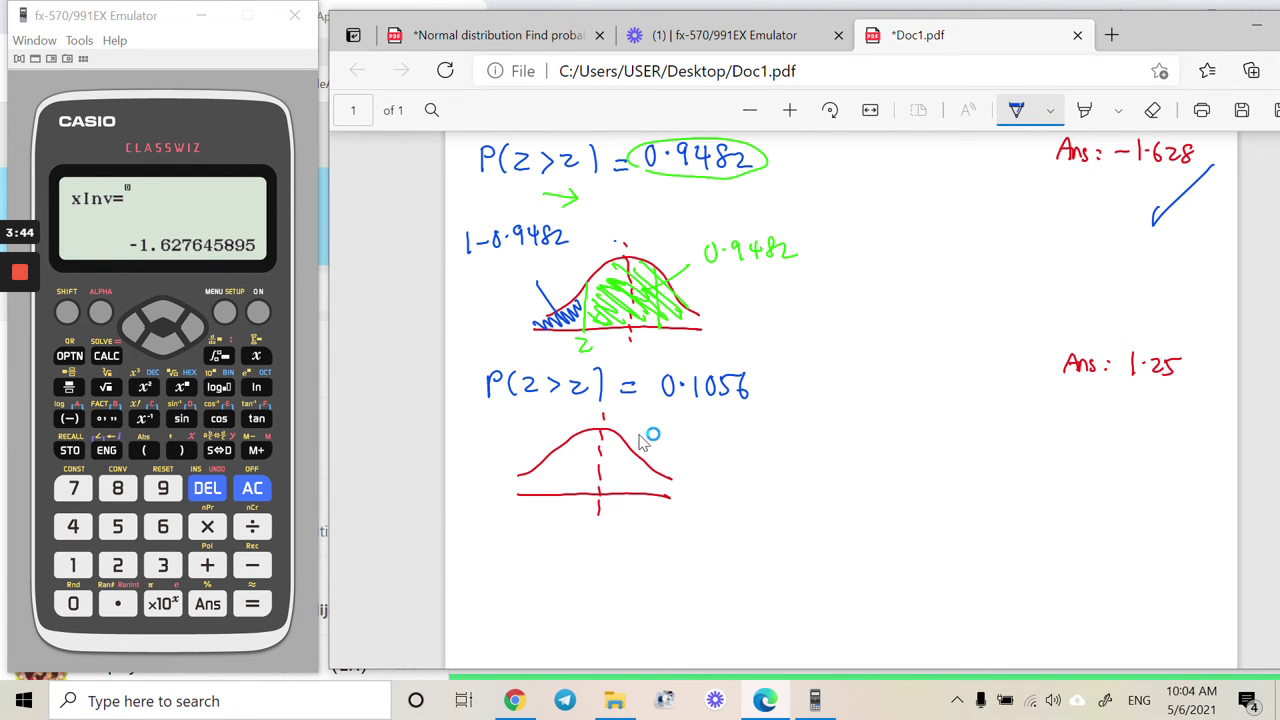
pyautogui.moveTo(705, 410)
pyautogui.mouseDown()
pyautogui.moveTo(665, 368)
pyautogui.moveTo(655, 400)
pyautogui.mouseUp()
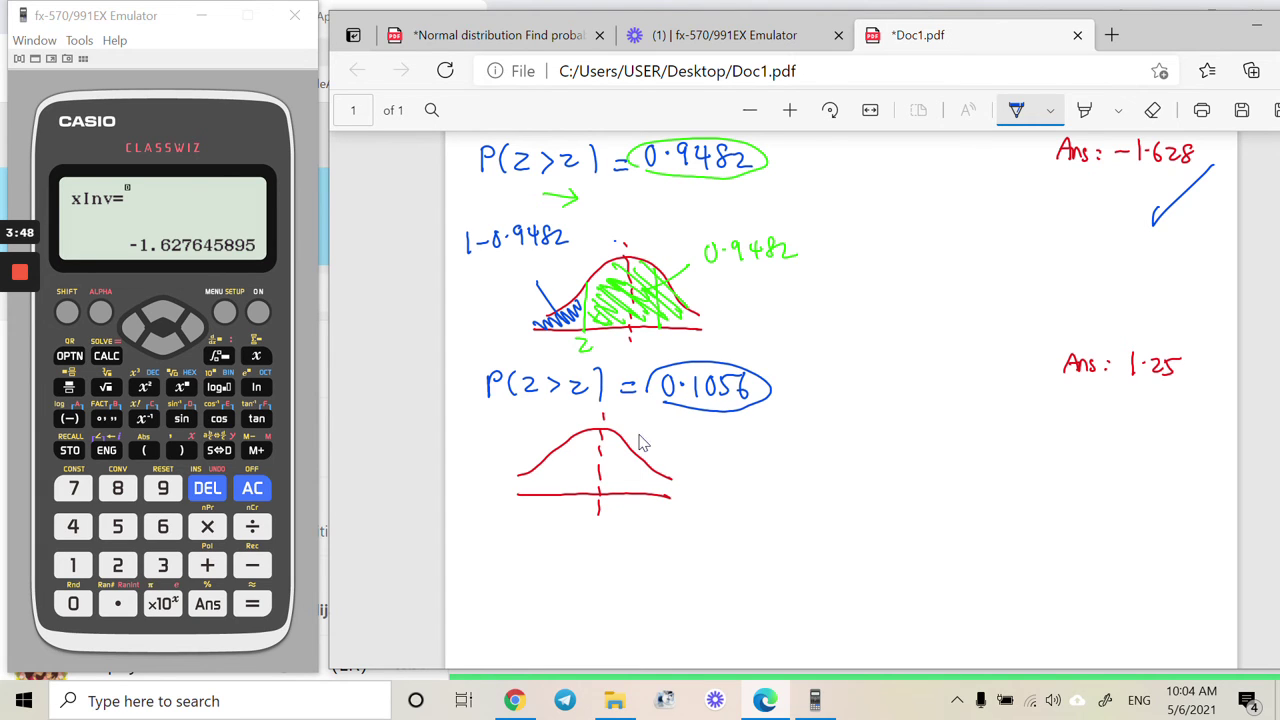
pyautogui.moveTo(626, 450)
pyautogui.mouseDown()
pyautogui.moveTo(631, 486)
pyautogui.moveTo(703, 448)
pyautogui.moveTo(764, 452)
pyautogui.mouseUp()
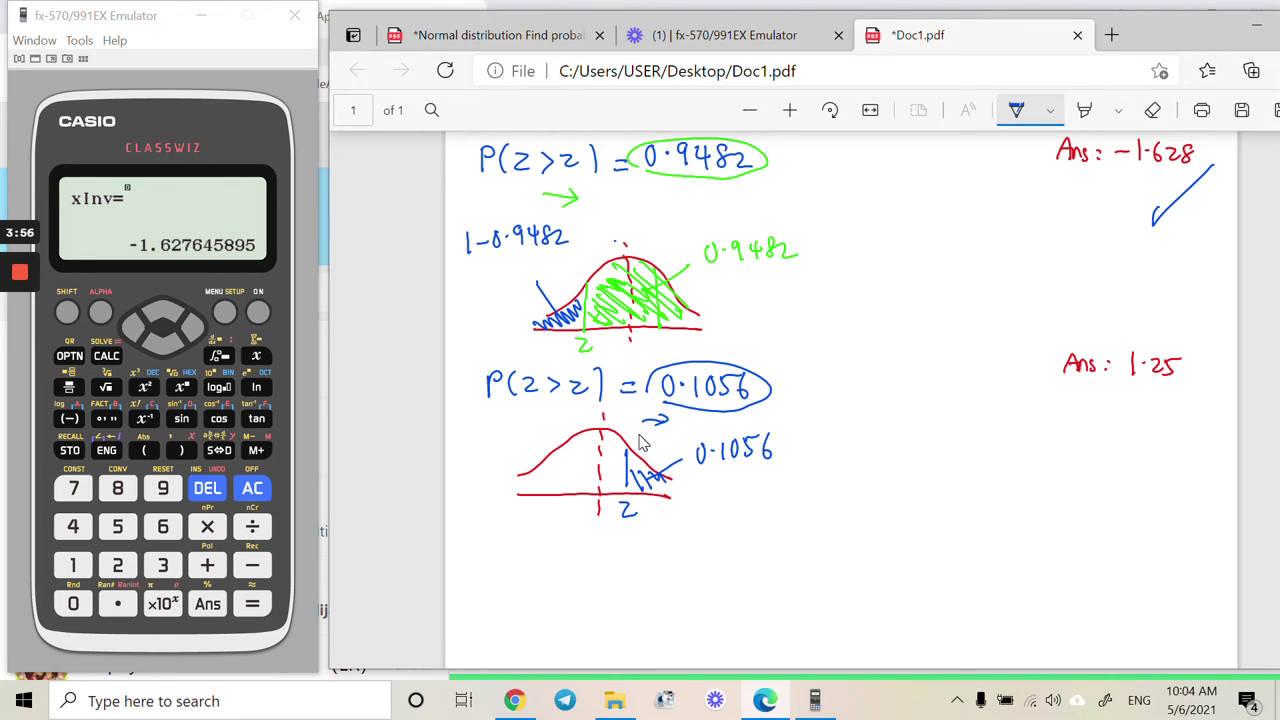
pyautogui.moveTo(640, 492)
pyautogui.mouseDown()
pyautogui.moveTo(658, 464)
pyautogui.moveTo(636, 488)
pyautogui.mouseUp()
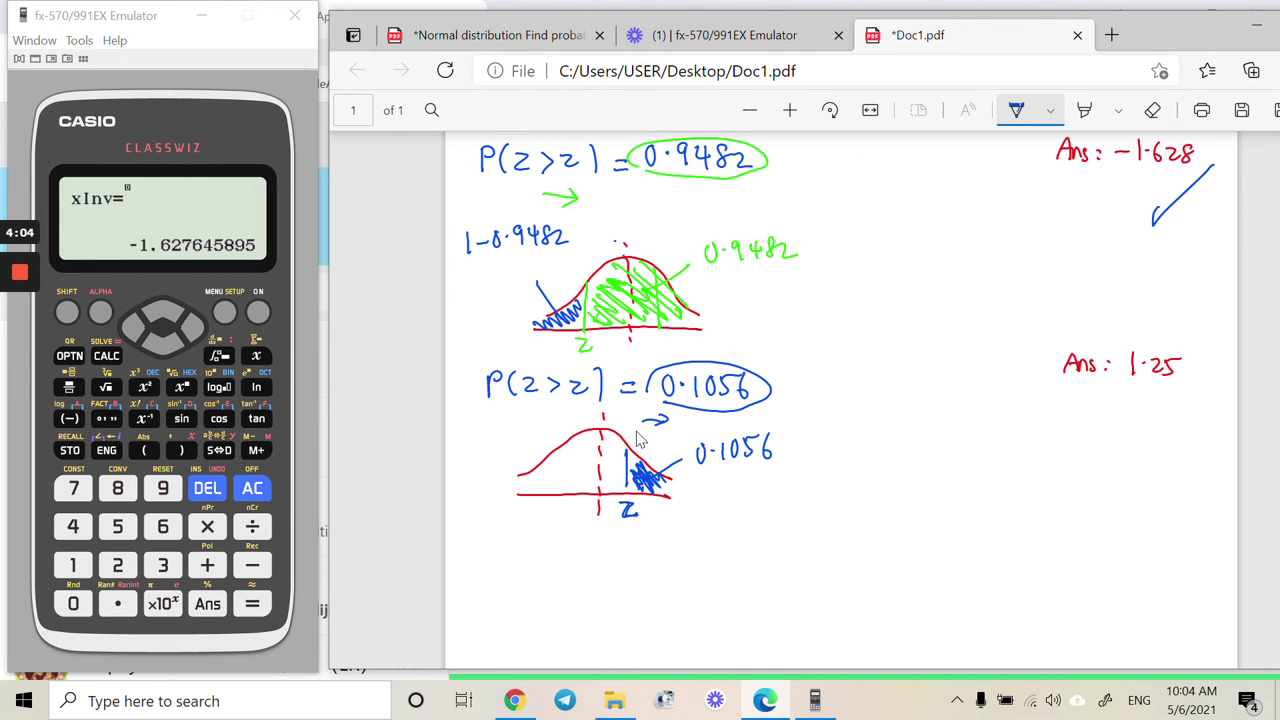
pyautogui.scroll(5, 641, 443)
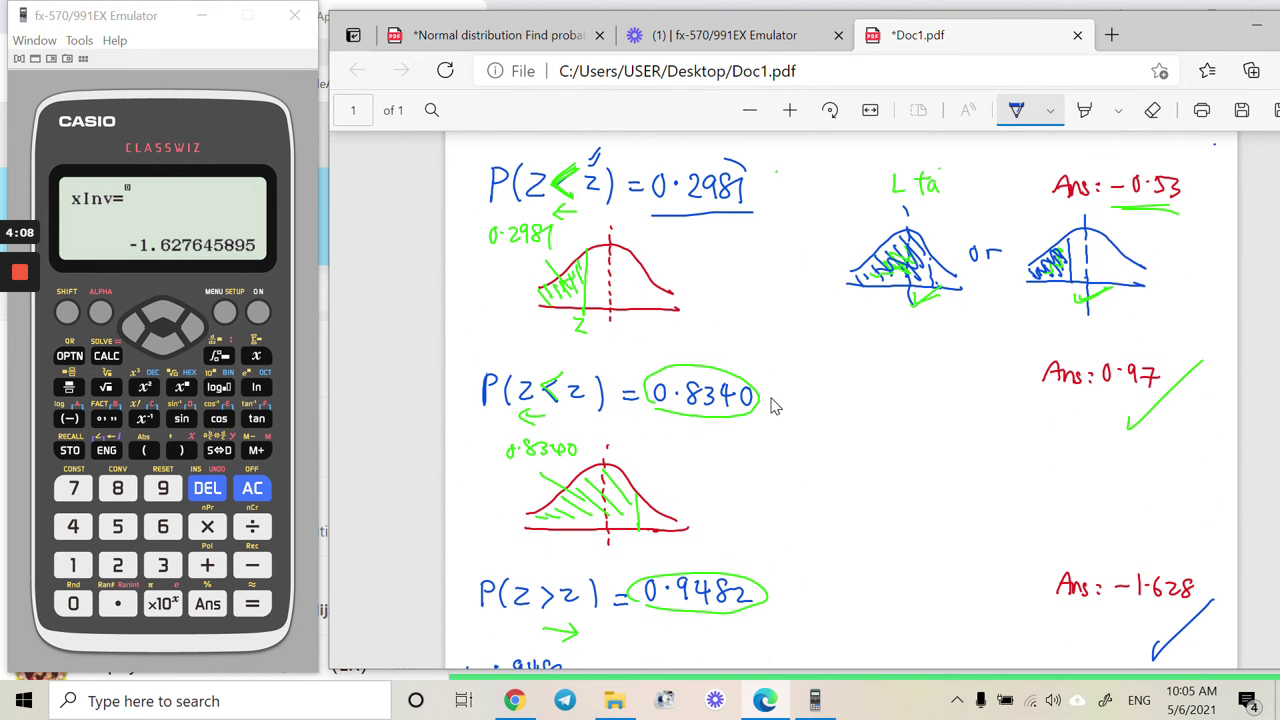
# Step: Switch to bright green, hatch the area left of z on the 0.1056 curve, and write 1 − 0.1056 below
pyautogui.scroll(-1, 748, 443)
pyautogui.scroll(-4, 748, 443)
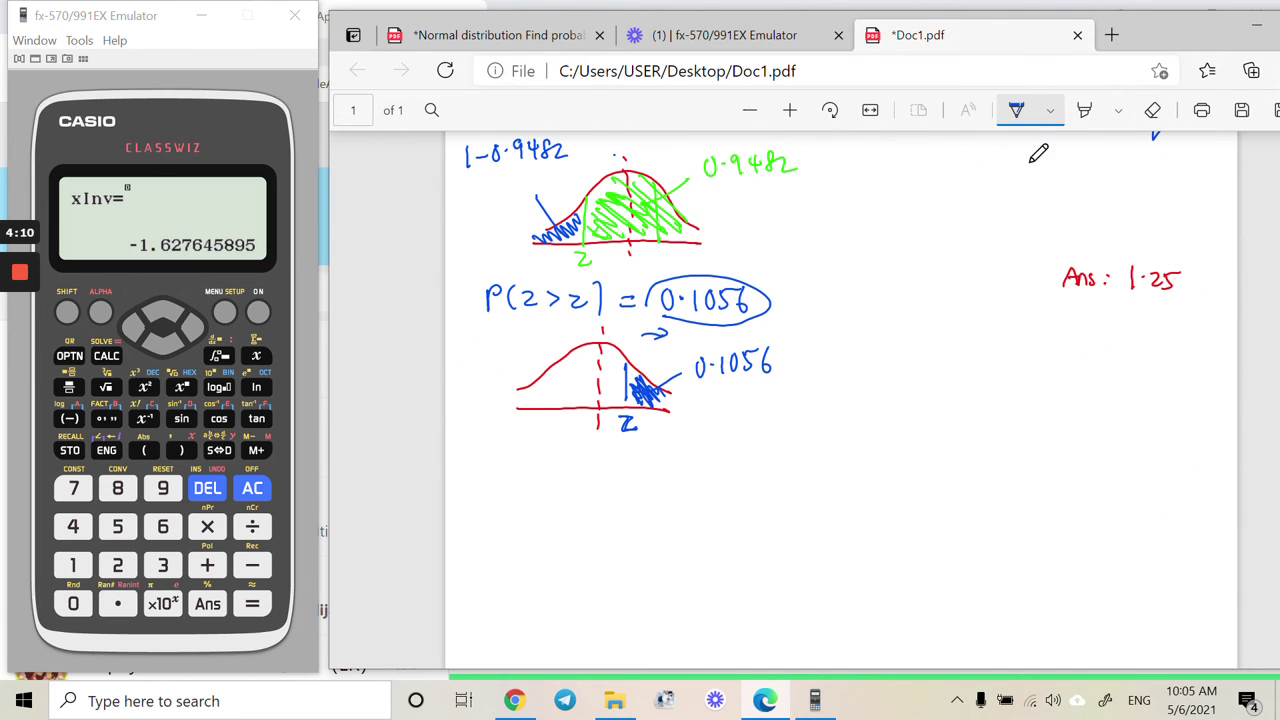
pyautogui.click(1050, 112)
pyautogui.click(872, 268)
pyautogui.moveTo(612, 344)
pyautogui.mouseDown()
pyautogui.moveTo(580, 396)
pyautogui.moveTo(544, 404)
pyautogui.moveTo(555, 442)
pyautogui.moveTo(543, 461)
pyautogui.moveTo(566, 478)
pyautogui.moveTo(578, 461)
pyautogui.moveTo(611, 477)
pyautogui.mouseUp()
pyautogui.click(556, 476)
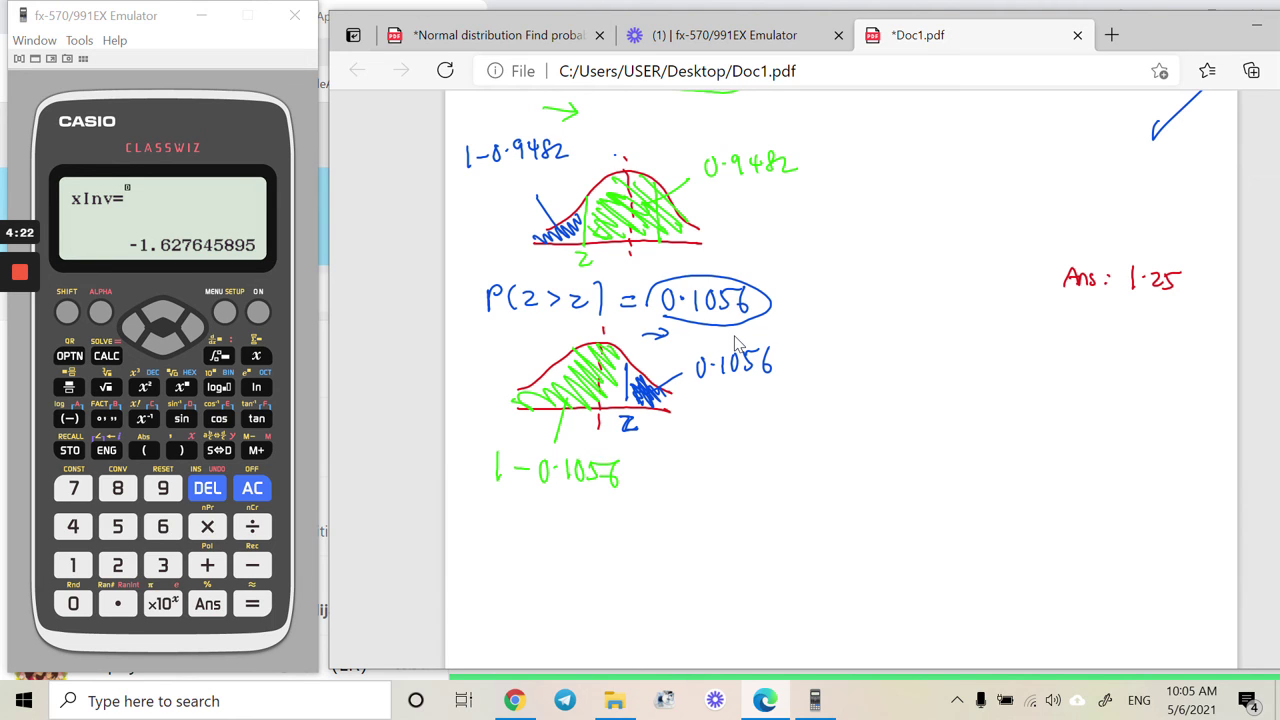
# Step: Enter 1−0.1056 as the Area in the Inverse Normal input screen
pyautogui.click(218, 588)
pyautogui.click(77, 567)
pyautogui.click(251, 566)
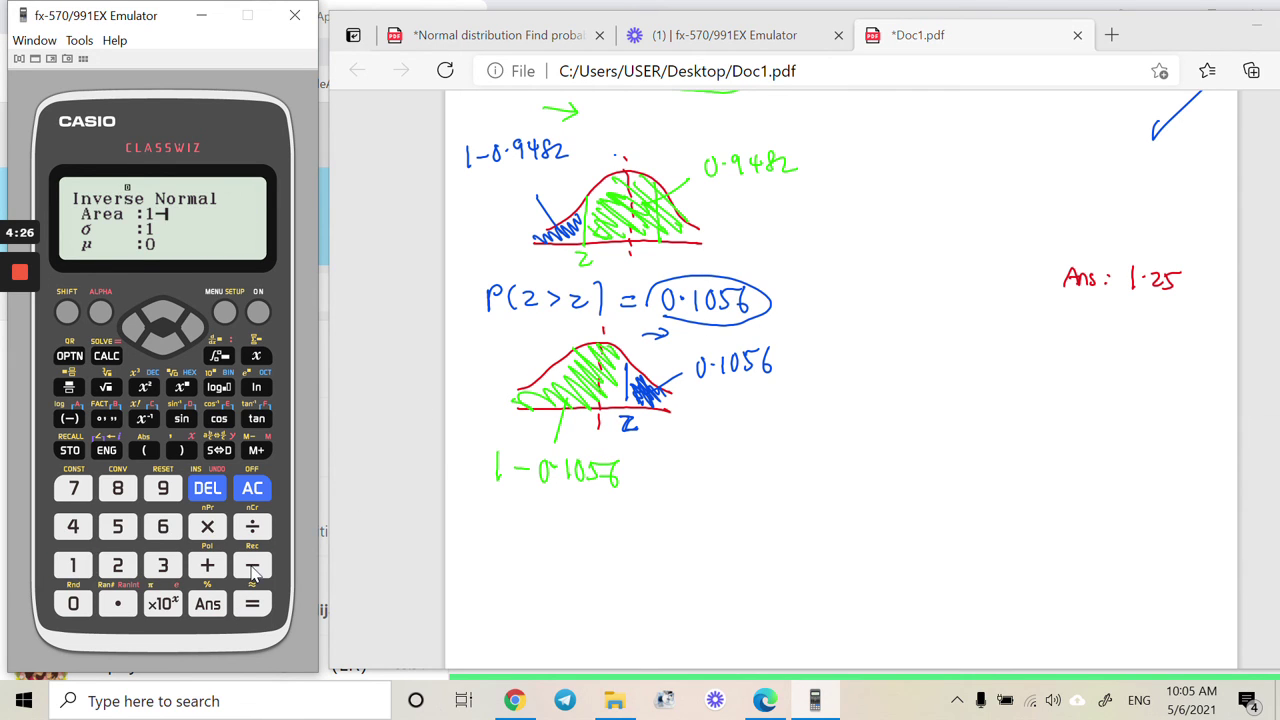
pyautogui.click(80, 605)
pyautogui.click(121, 607)
pyautogui.click(71, 574)
pyautogui.click(75, 605)
pyautogui.click(117, 528)
pyautogui.click(166, 530)
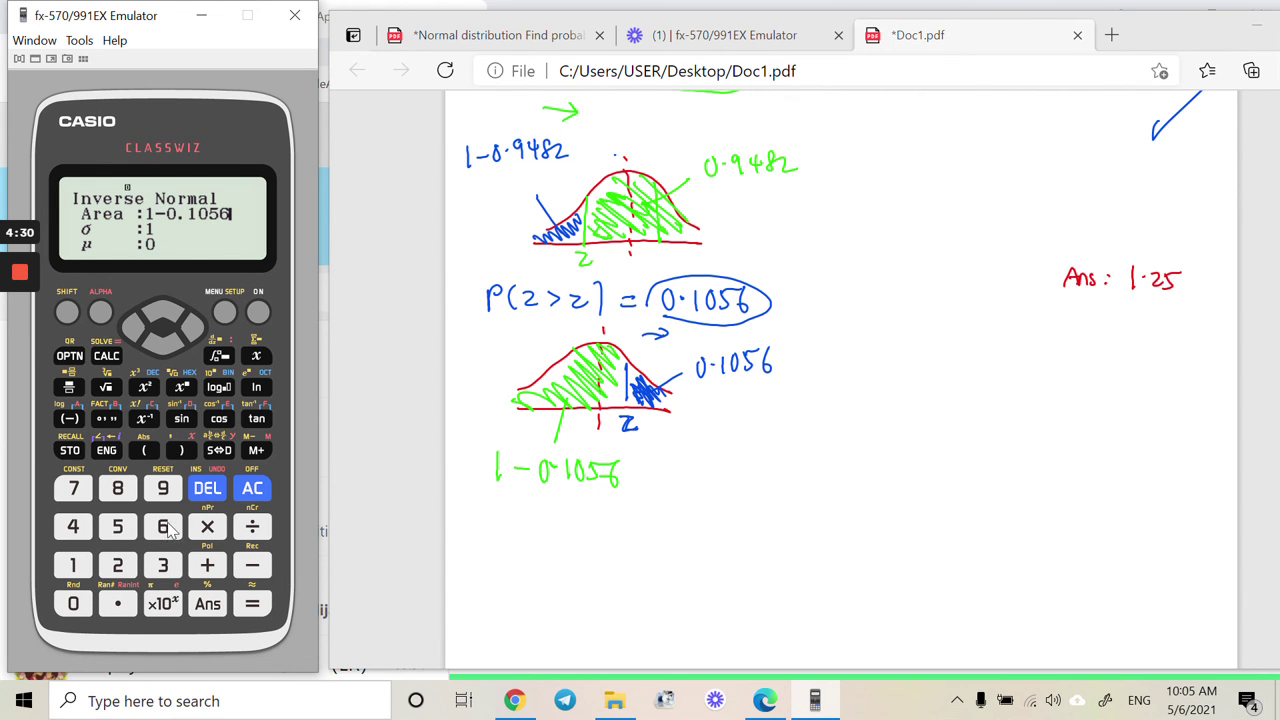
# Step: Calculate and recheck the Inverse Normal result, getting xInv = 1.250272652
pyautogui.click(252, 606)
pyautogui.click(252, 606)
pyautogui.click(252, 606)
pyautogui.click(252, 606)
pyautogui.click(252, 606)
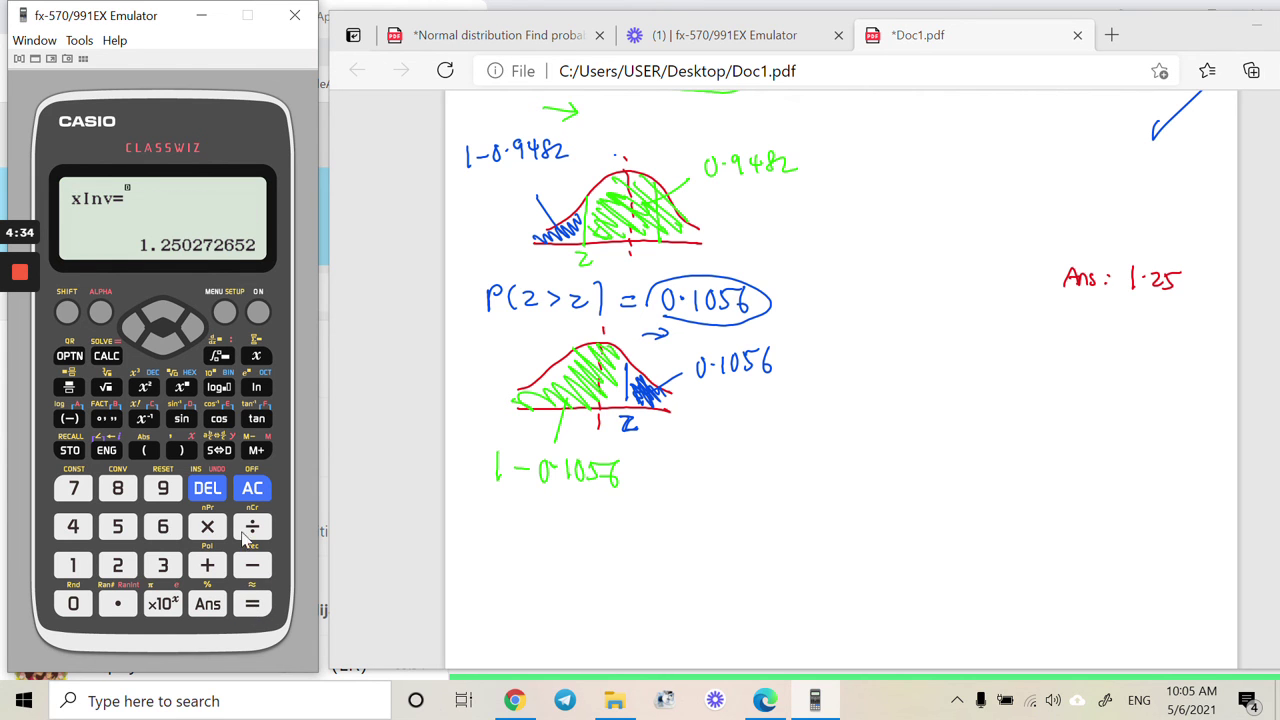
# Step: Tick the 1.25 answer, then sketch a small green bell curve followed by 'or'
pyautogui.moveTo(1130, 311); pyautogui.dragTo(1220, 266)
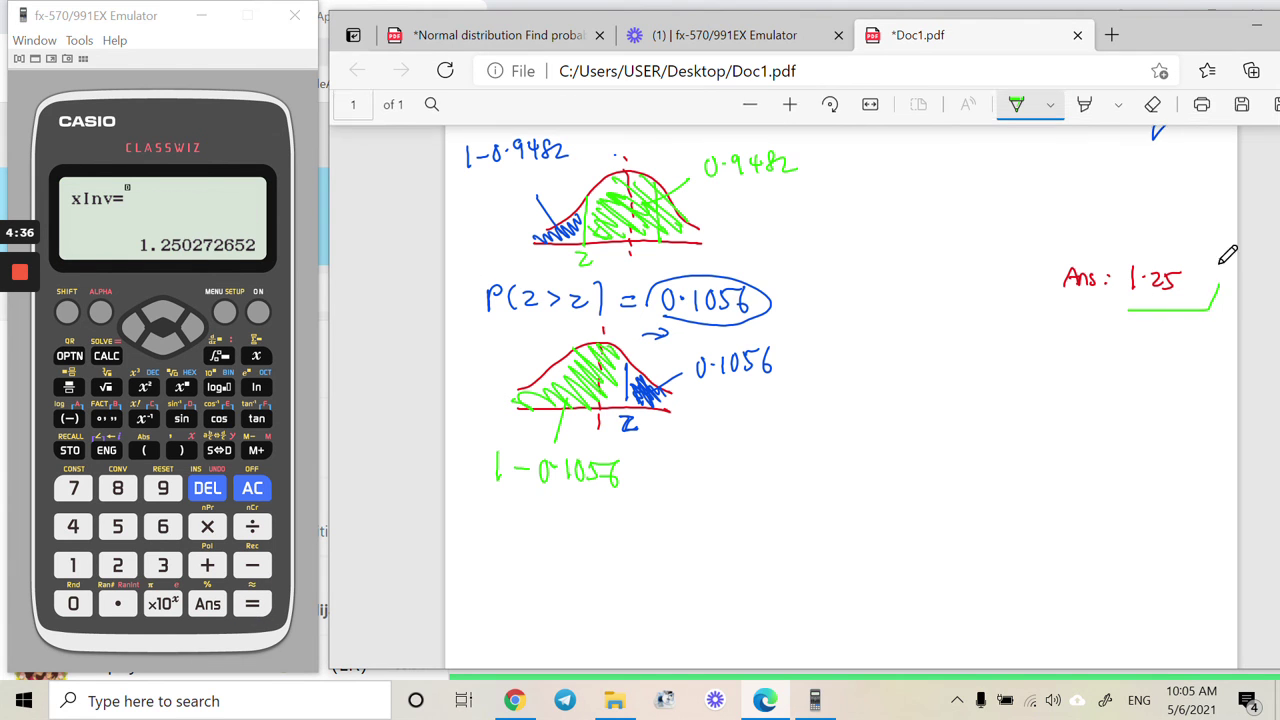
pyautogui.scroll(3, 911, 391)
pyautogui.scroll(-4, 857, 391)
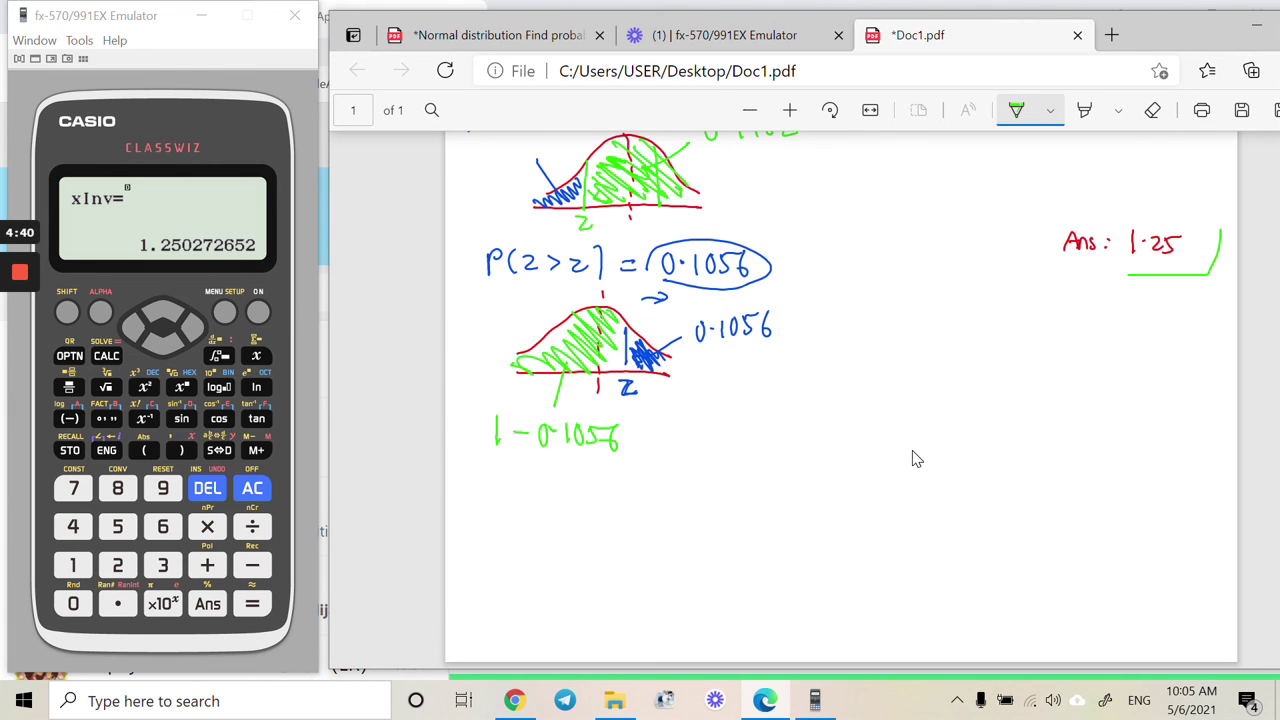
pyautogui.moveTo(826, 408); pyautogui.dragTo(921, 410)
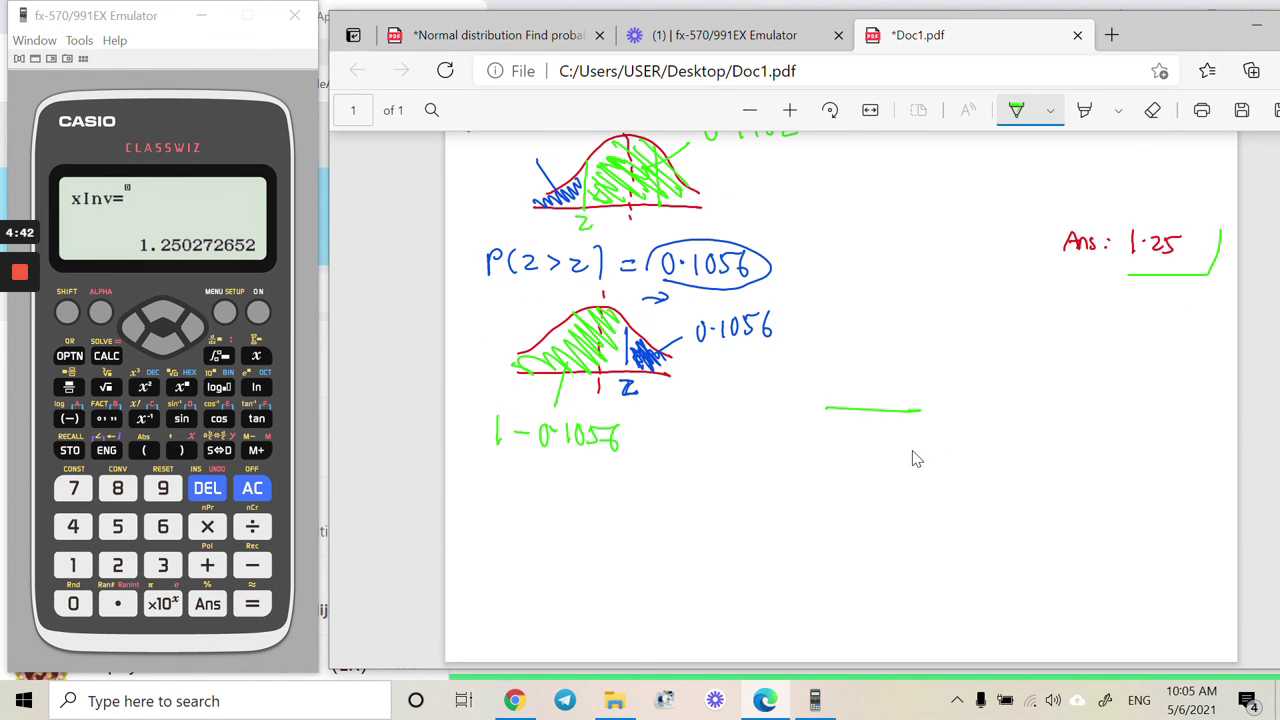
pyautogui.moveTo(836, 386)
pyautogui.mouseDown()
pyautogui.moveTo(912, 384)
pyautogui.moveTo(865, 339)
pyautogui.moveTo(864, 430)
pyautogui.moveTo(854, 373)
pyautogui.moveTo(858, 405)
pyautogui.moveTo(824, 406)
pyautogui.mouseUp()
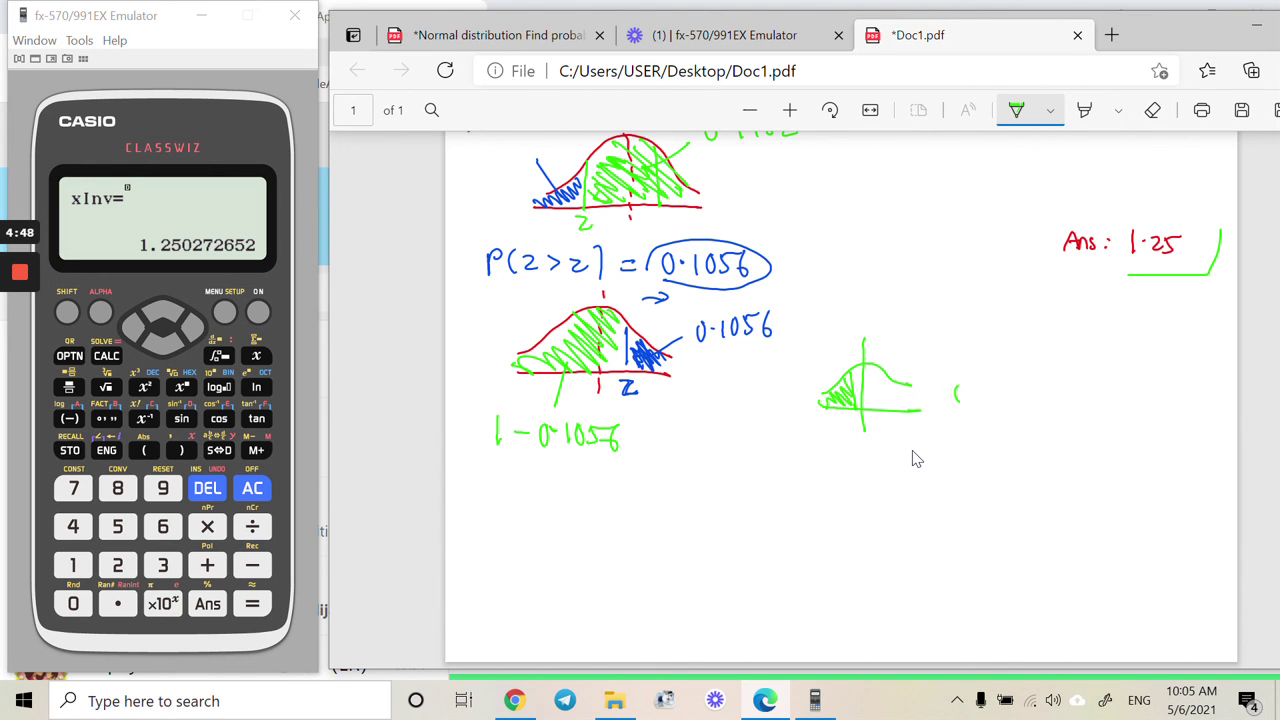
pyautogui.moveTo(972, 392); pyautogui.dragTo(994, 387)
# Step: Sketch the second green bell curve with centre line and z mark, shading its left area
pyautogui.moveTo(1015, 418); pyautogui.dragTo(1130, 406)
pyautogui.moveTo(1046, 376)
pyautogui.mouseDown()
pyautogui.moveTo(1110, 352)
pyautogui.moveTo(1130, 374)
pyautogui.mouseUp()
pyautogui.moveTo(1062, 298); pyautogui.dragTo(1072, 438)
pyautogui.moveTo(1082, 352); pyautogui.dragTo(1086, 420)
pyautogui.moveTo(1072, 366)
pyautogui.mouseDown()
pyautogui.moveTo(1023, 397)
pyautogui.moveTo(1021, 412)
pyautogui.moveTo(1064, 402)
pyautogui.mouseUp()
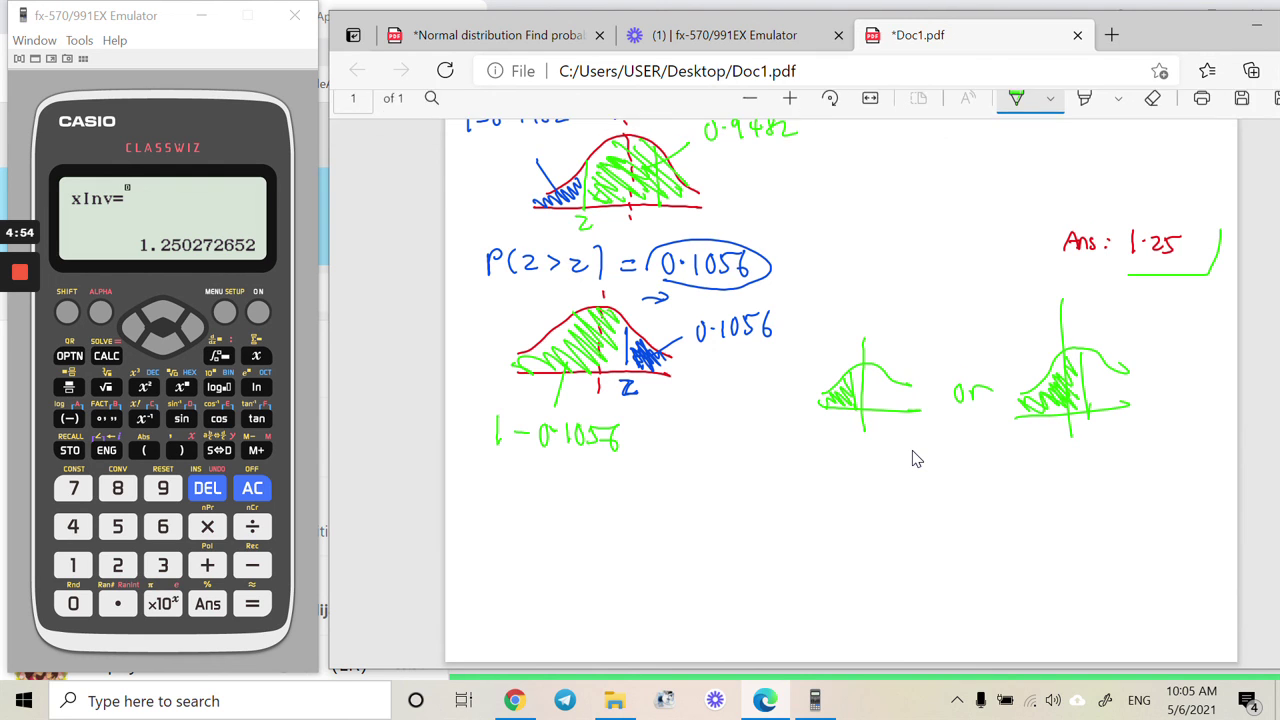
pyautogui.scroll(3, 915, 490)
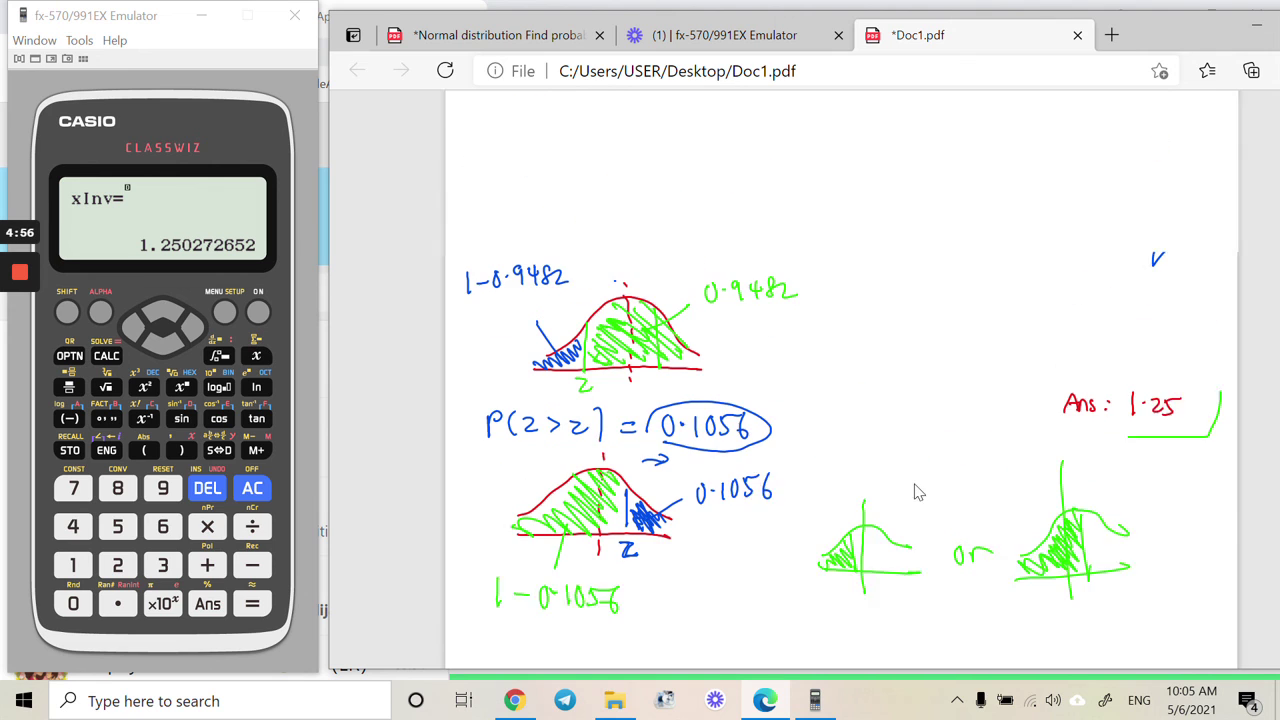
pyautogui.scroll(-3, 917, 490)
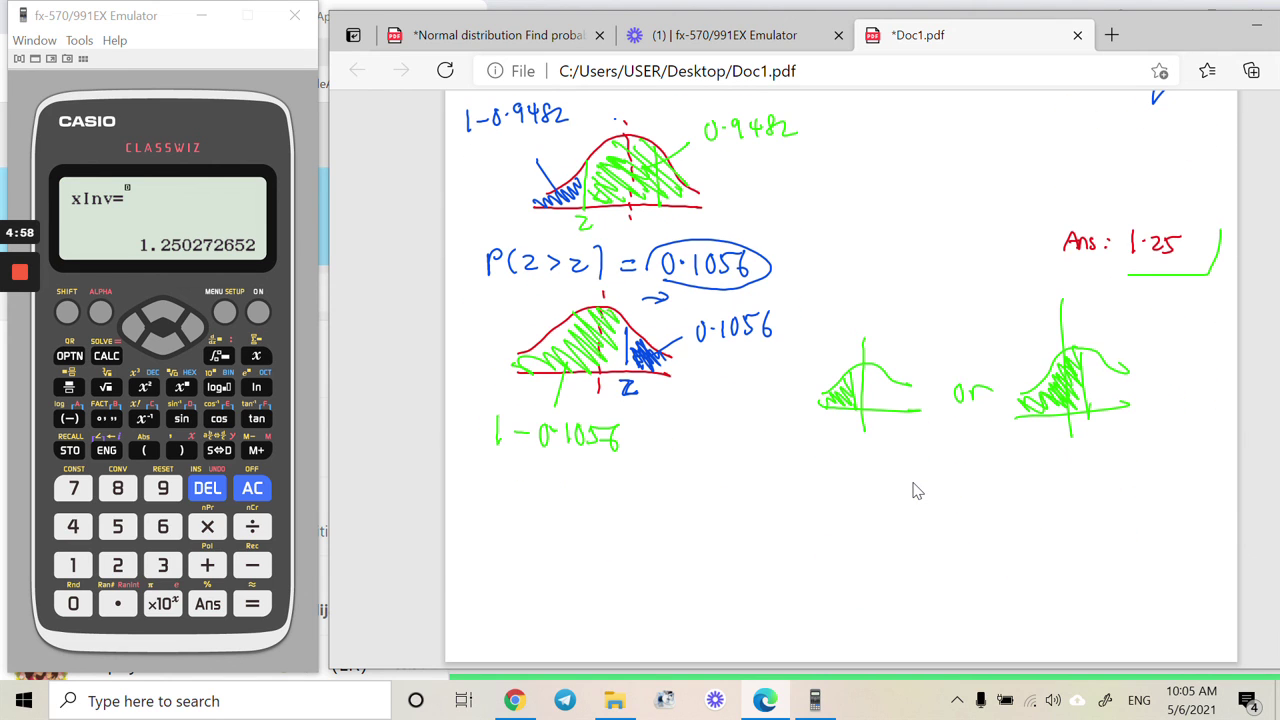